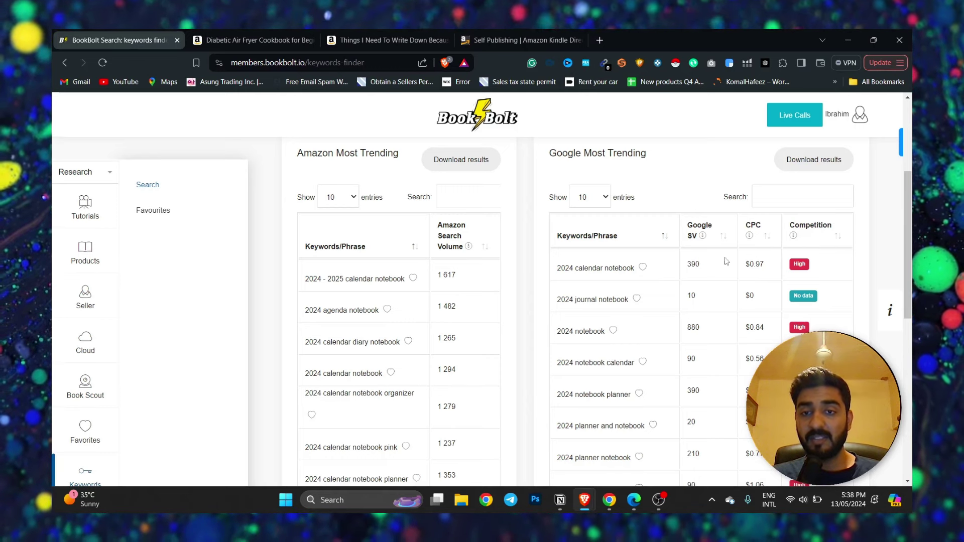
# Sort the Google Most Trending keyword table by competition
pyautogui.click(812, 237)
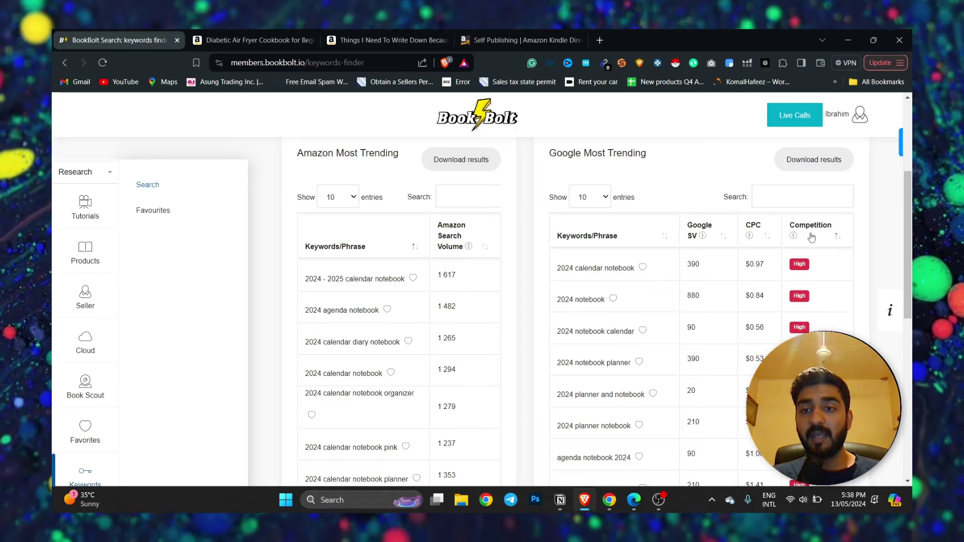
pyautogui.click(812, 237)
pyautogui.click(804, 231)
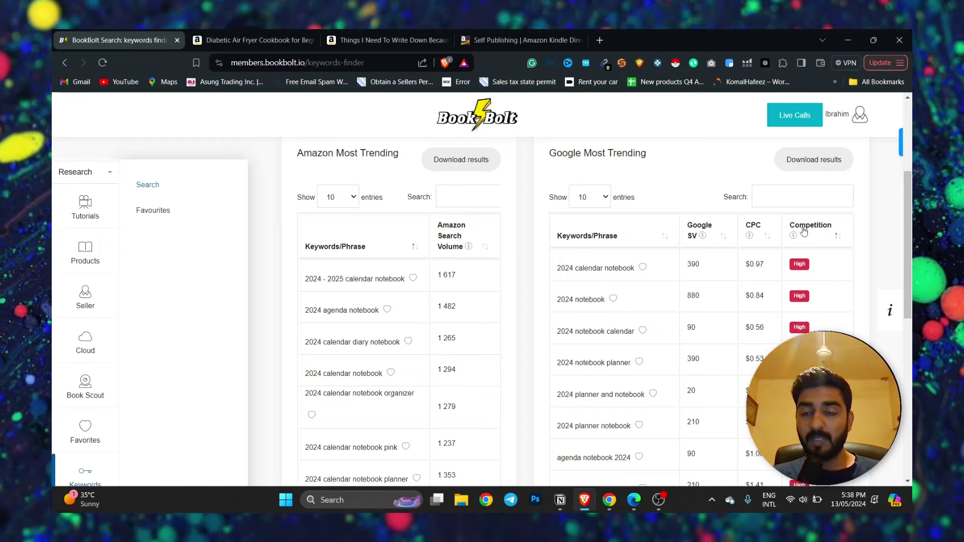
pyautogui.click(804, 231)
pyautogui.click(807, 236)
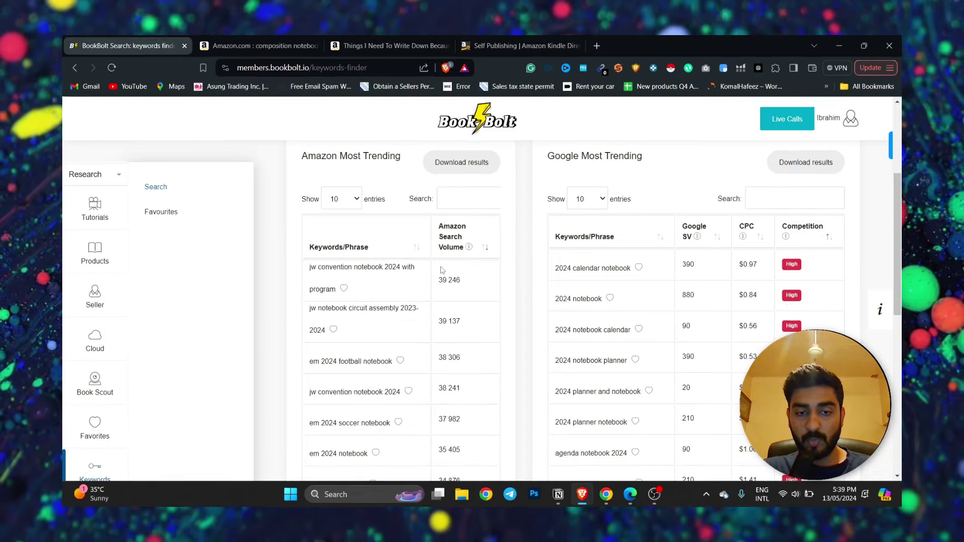
# Sort the Amazon Most Trending keywords by search volume, highest first, and copy the phrase "jw convention notebook 2024 with program"
pyautogui.click(442, 247)
pyautogui.click(442, 247)
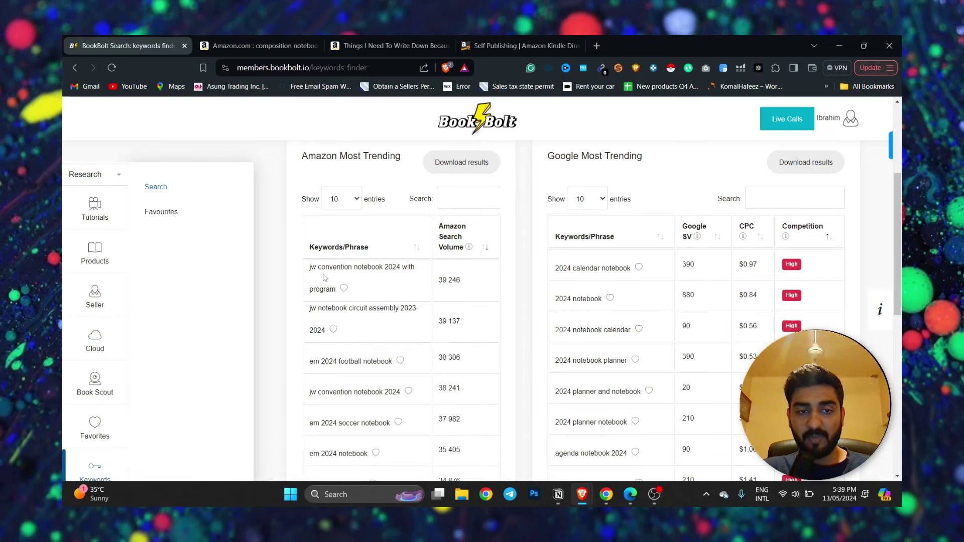
pyautogui.moveTo(308, 267); pyautogui.dragTo(336, 291)
pyautogui.rightClick(332, 290)
pyautogui.click(364, 304)
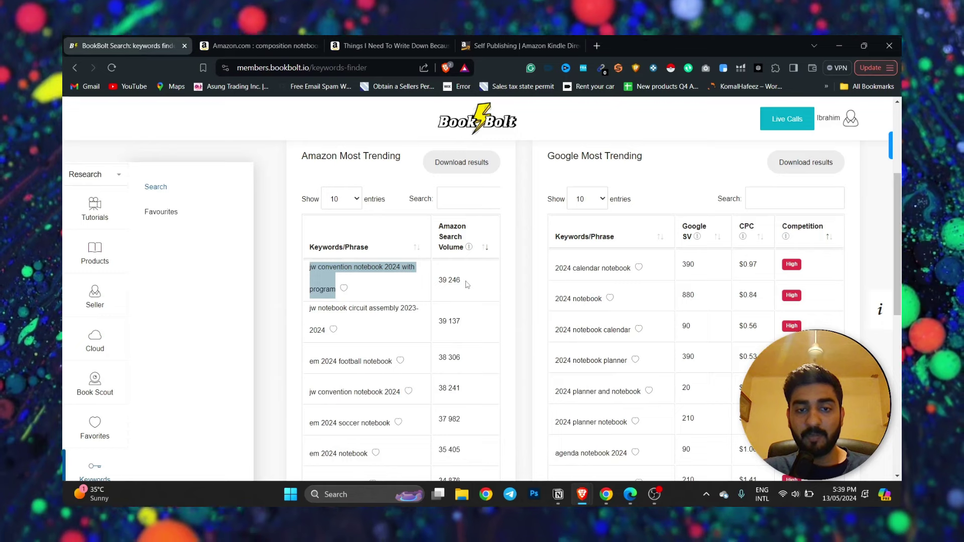
# Switch to Amazon and search Books for "jw convention notebook 2024 with program"
pyautogui.click(259, 46)
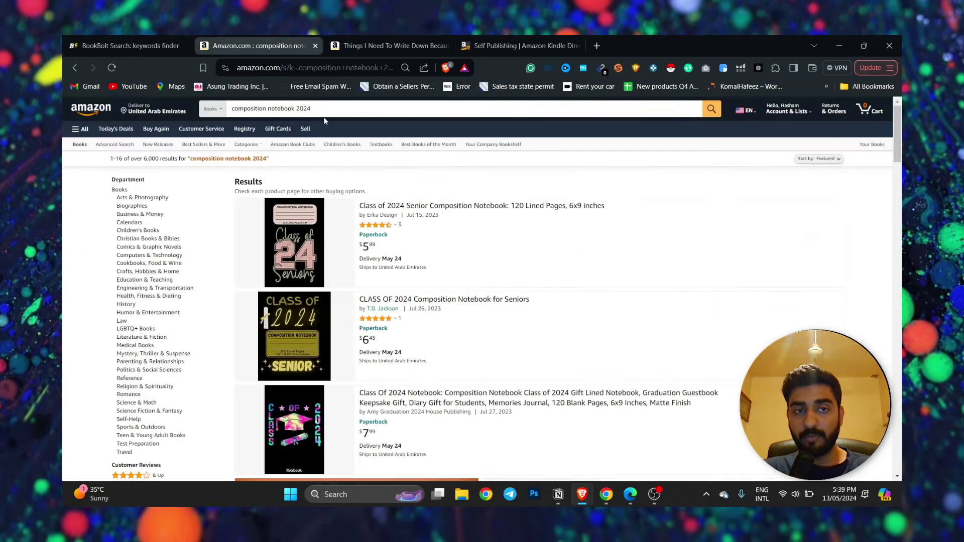
pyautogui.tripleClick(316, 108)
pyautogui.hotkey('ctrl', 'v')
pyautogui.press('Return')
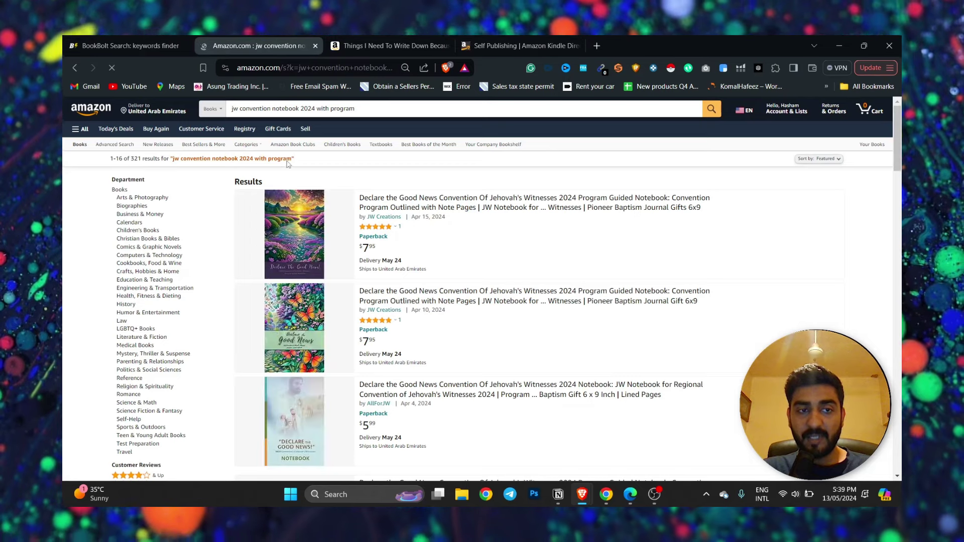
# Examine the number of Amazon results for the keyword and browse the competing notebooks' reviews, prices and publication dates
pyautogui.moveTo(288, 159); pyautogui.dragTo(300, 182)
pyautogui.click(144, 39)
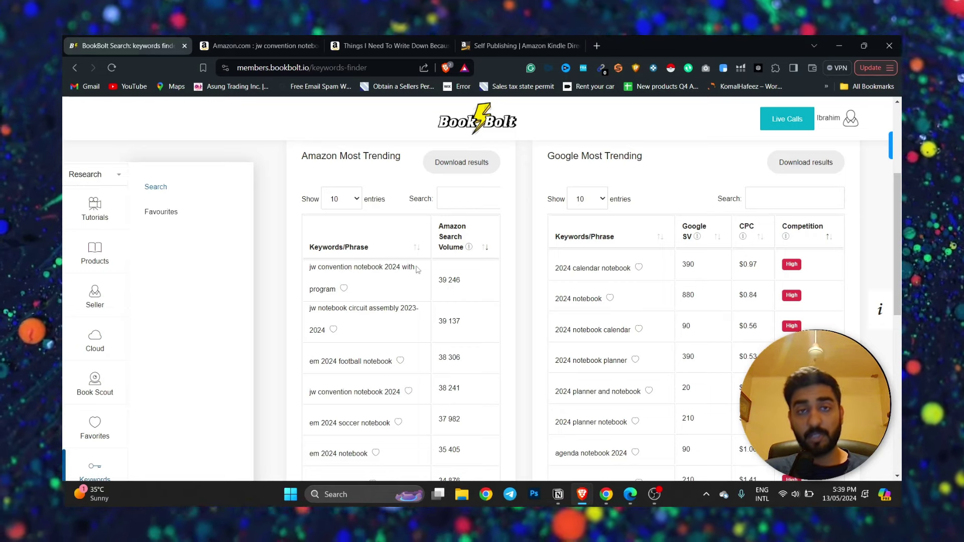
pyautogui.click(224, 47)
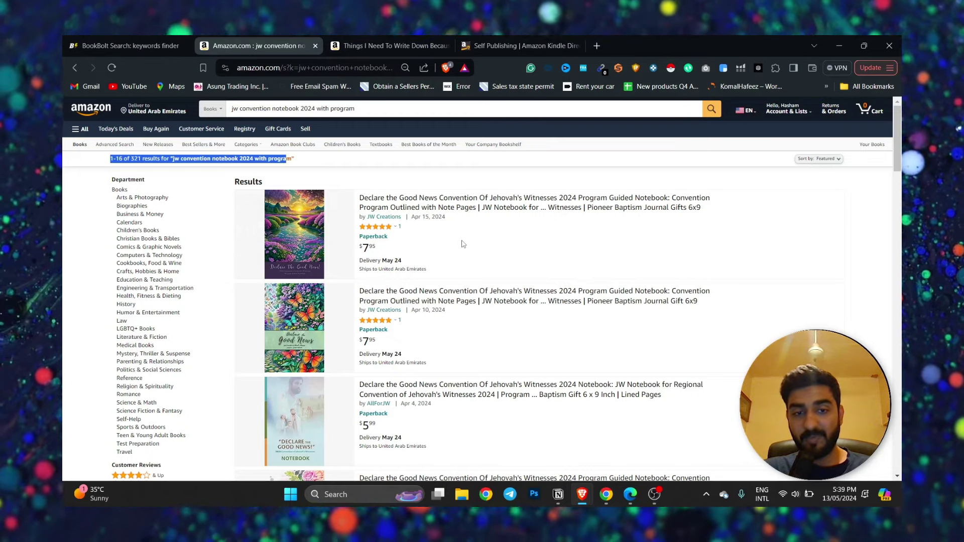
pyautogui.scroll(-2, 463, 244)
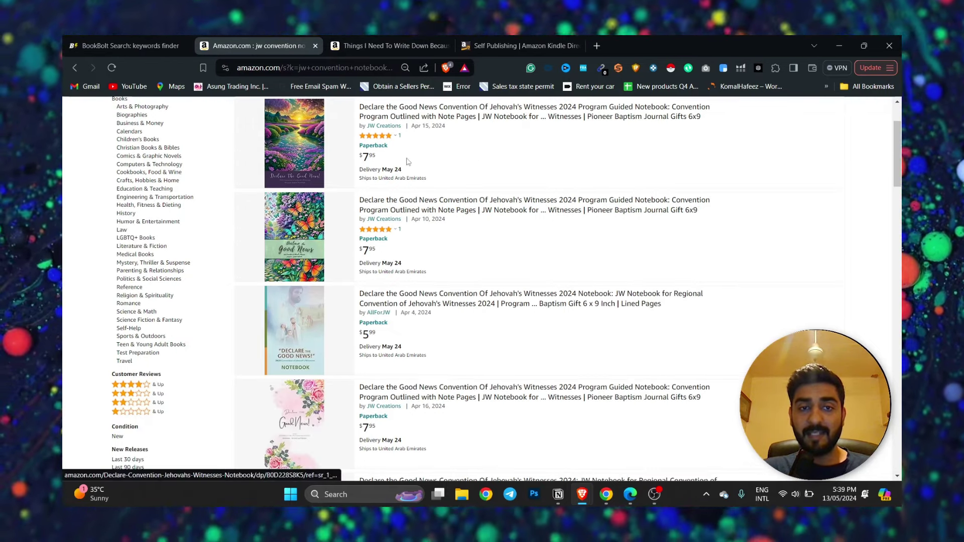
pyautogui.scroll(-1, 354, 169)
pyautogui.scroll(-10, 353, 170)
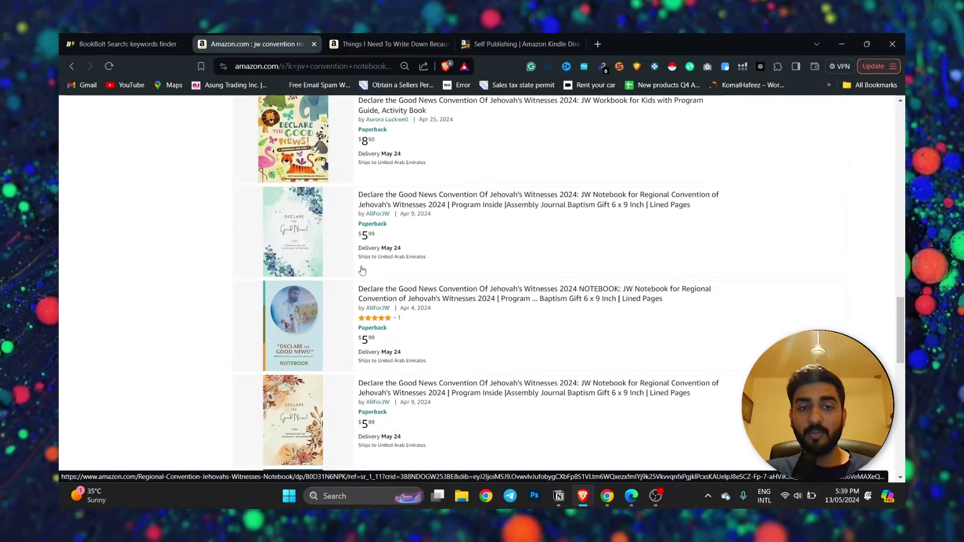
pyautogui.scroll(10, 362, 271)
pyautogui.moveTo(285, 158); pyautogui.dragTo(146, 181)
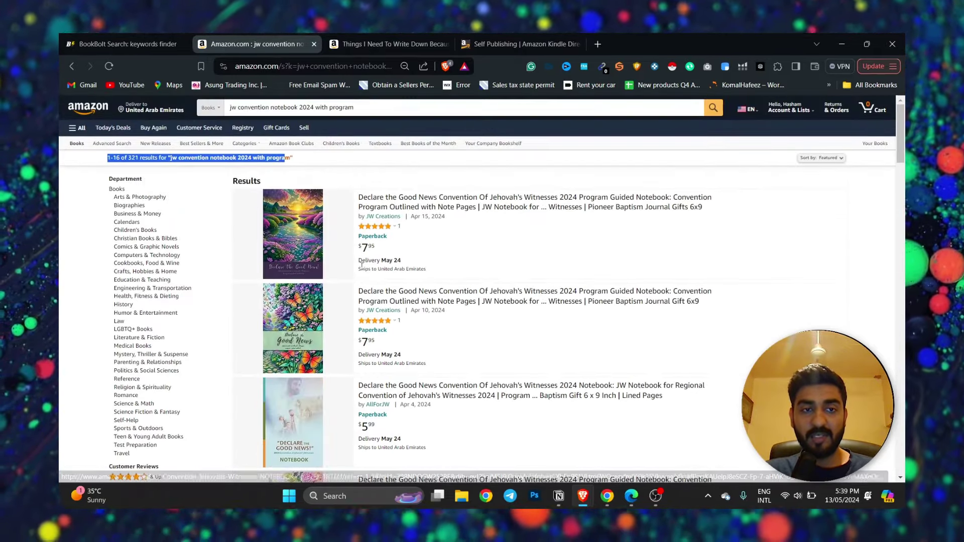
pyautogui.click(120, 167)
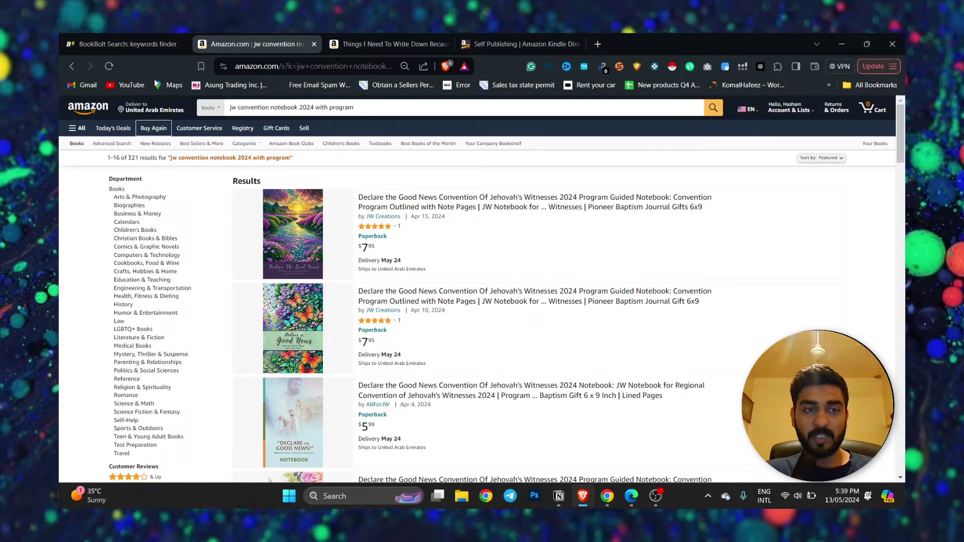
# Return to the BookBolt keyword finder and look over its keyword search form and trending tables
pyautogui.click(126, 44)
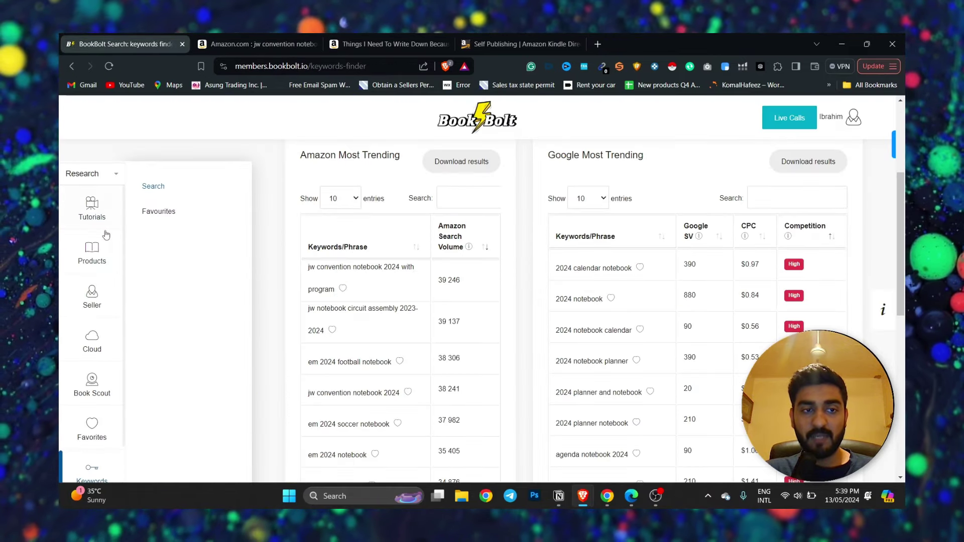
pyautogui.scroll(-2, 83, 361)
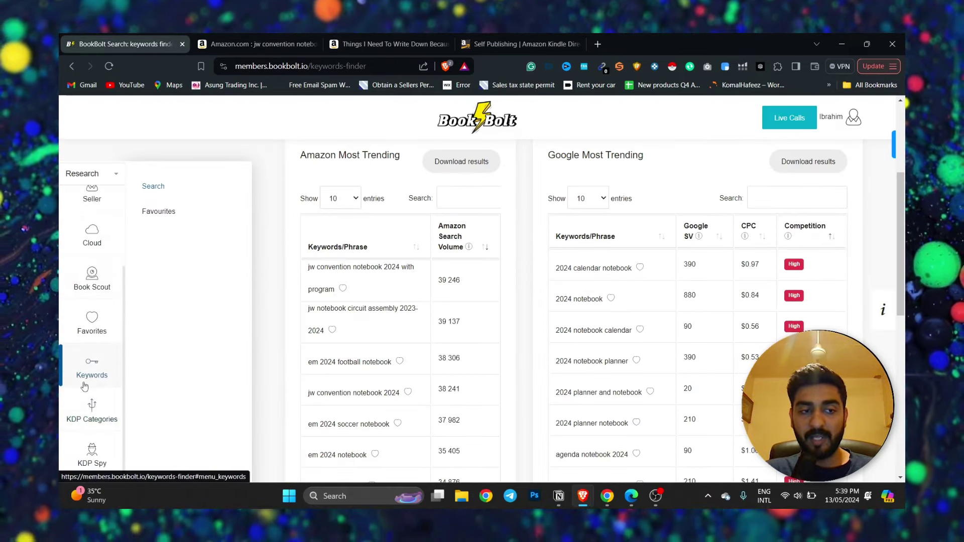
pyautogui.click(66, 375)
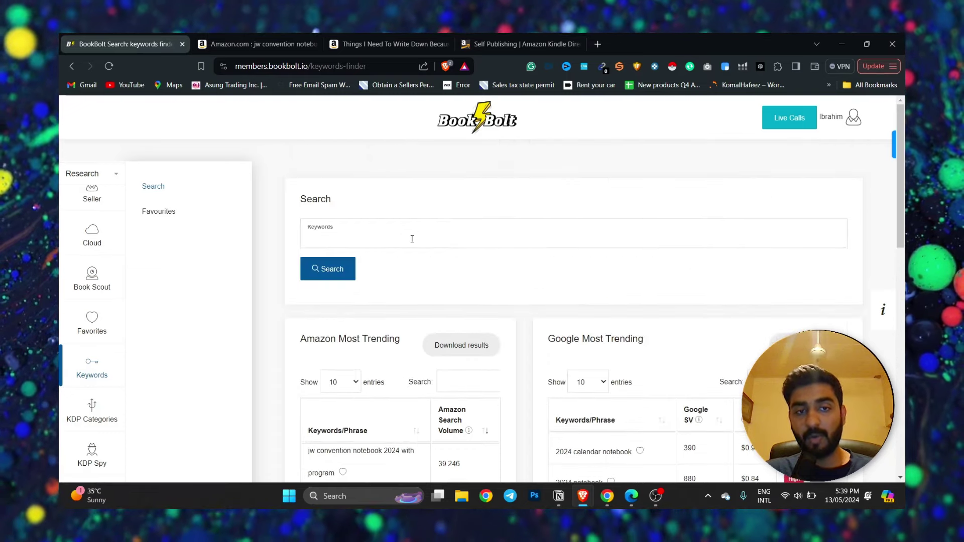
pyautogui.click(345, 238)
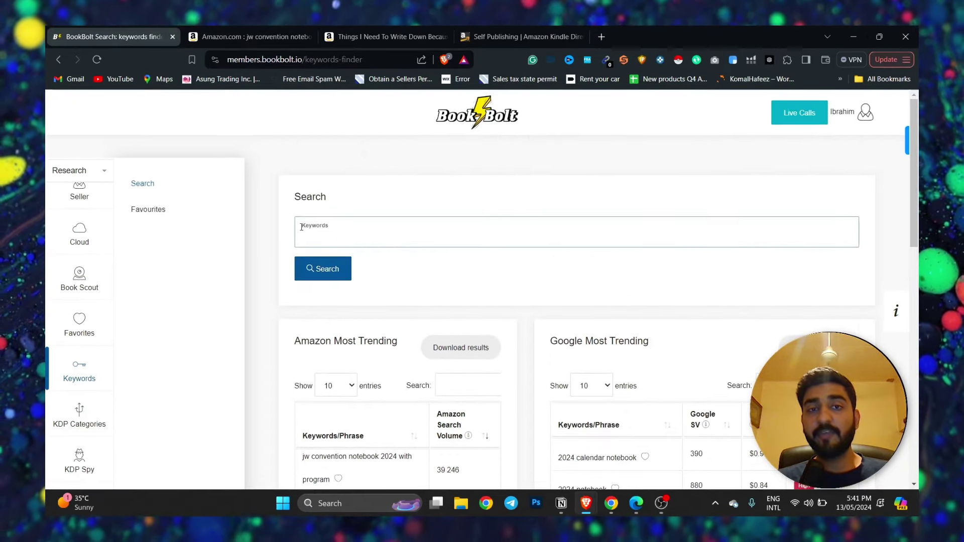
pyautogui.scroll(-3, 312, 231)
pyautogui.scroll(3, 326, 237)
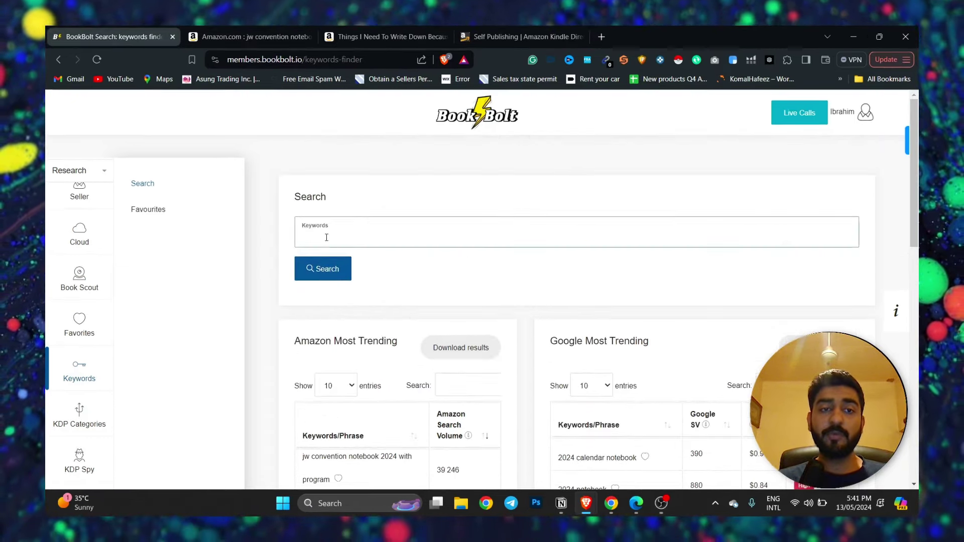
pyautogui.scroll(-2, 333, 243)
pyautogui.scroll(2, 82, 295)
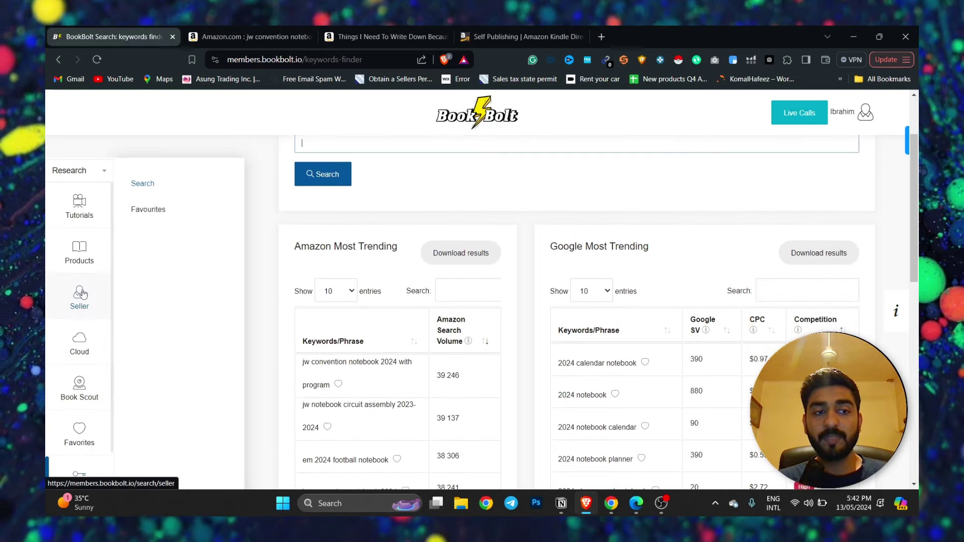
# Copy the phrase "jw convention notebook 2024 with program" from the Amazon Most Trending table again
pyautogui.moveTo(302, 361); pyautogui.dragTo(332, 397)
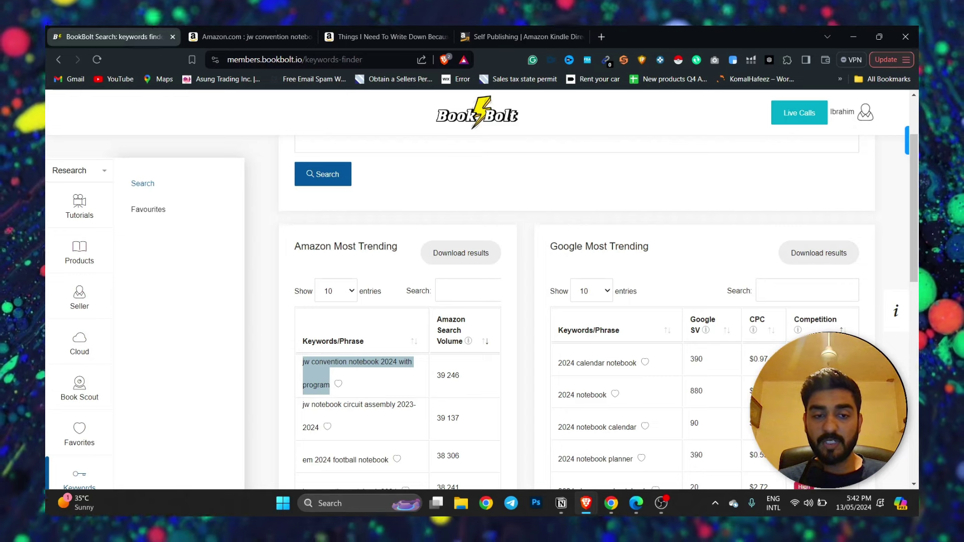
pyautogui.rightClick(321, 397)
pyautogui.click(382, 242)
pyautogui.click(385, 277)
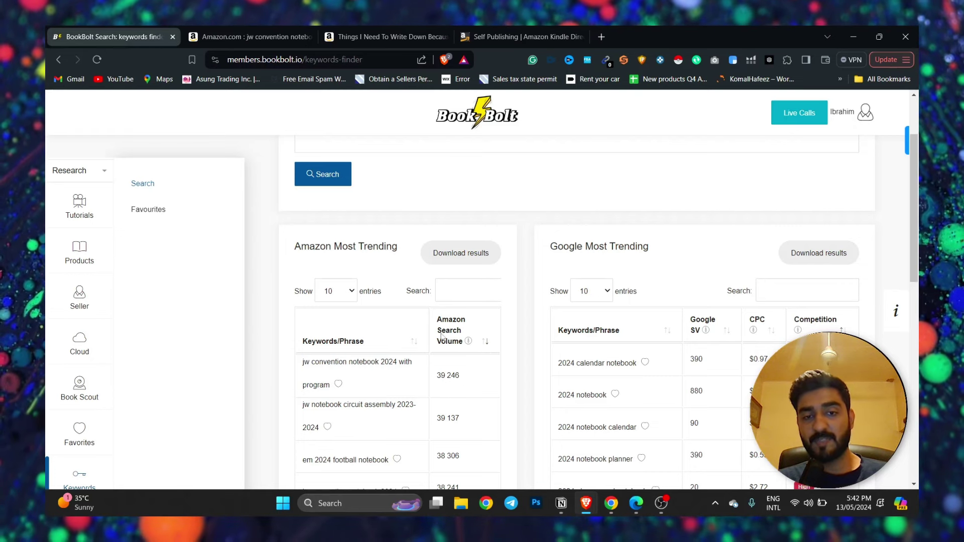
# Switch BookBolt from the Research section to Create and open BookBolt Studio
pyautogui.click(84, 174)
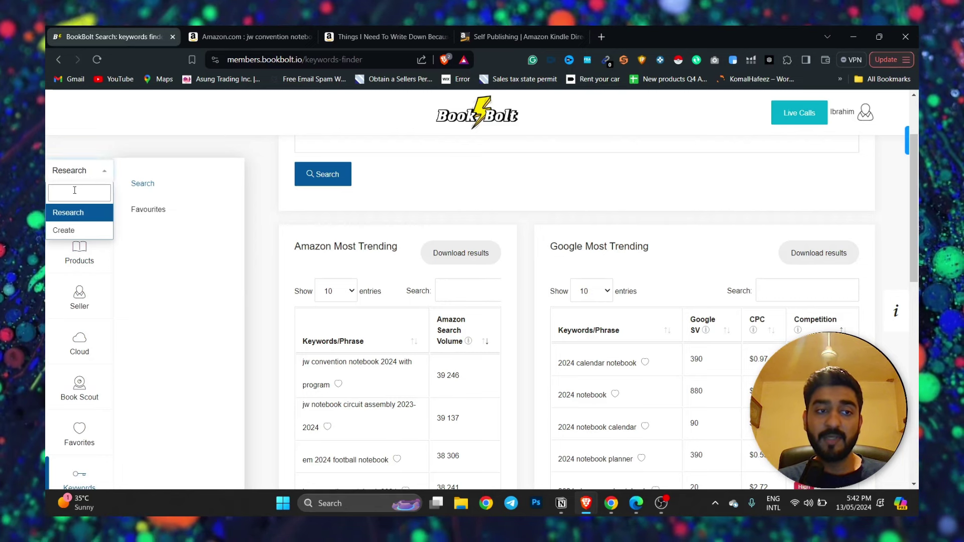
pyautogui.click(77, 235)
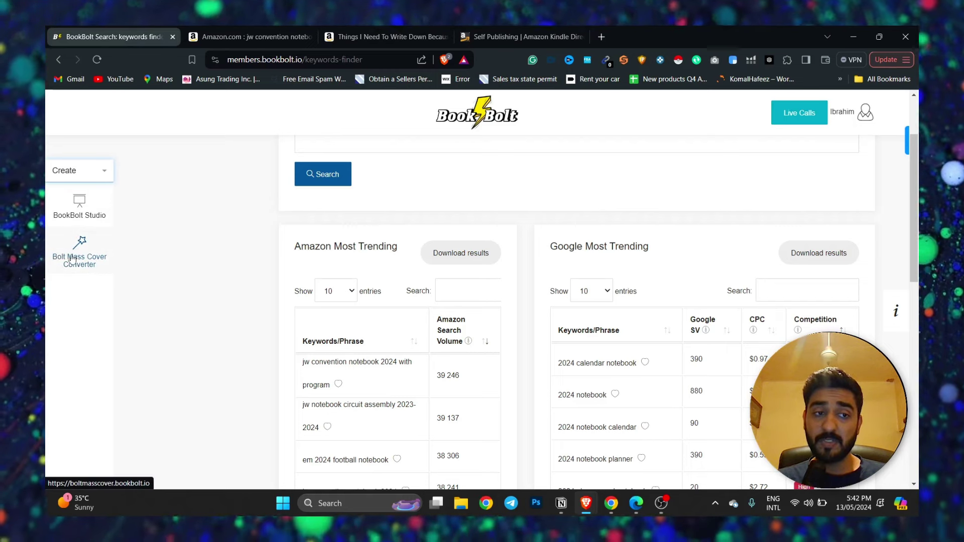
pyautogui.click(89, 208)
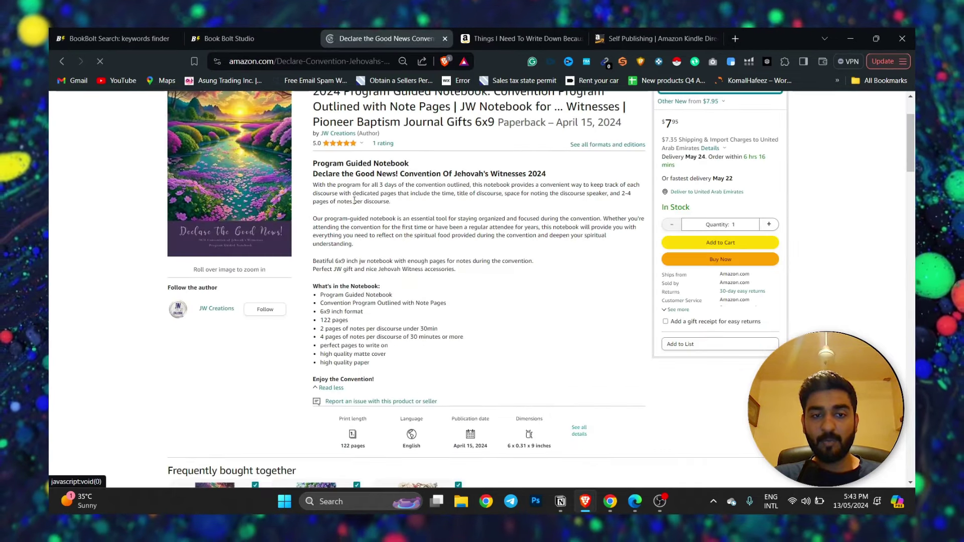
# Examine the "What's in the Notebook" details on the Amazon convention notebook listing and return to Book Bolt Studio
pyautogui.moveTo(379, 367); pyautogui.dragTo(317, 259)
pyautogui.click(330, 297)
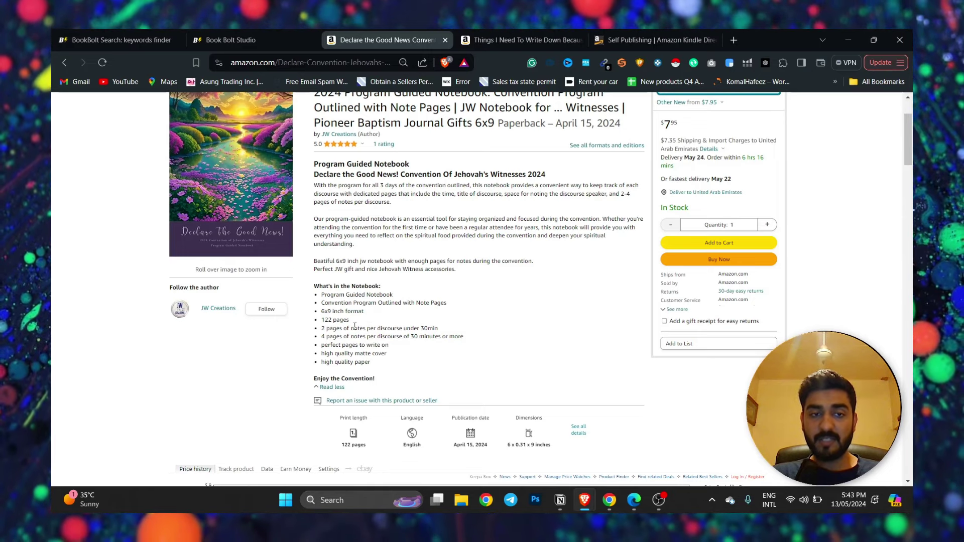
pyautogui.scroll(2, 261, 33)
pyautogui.click(258, 30)
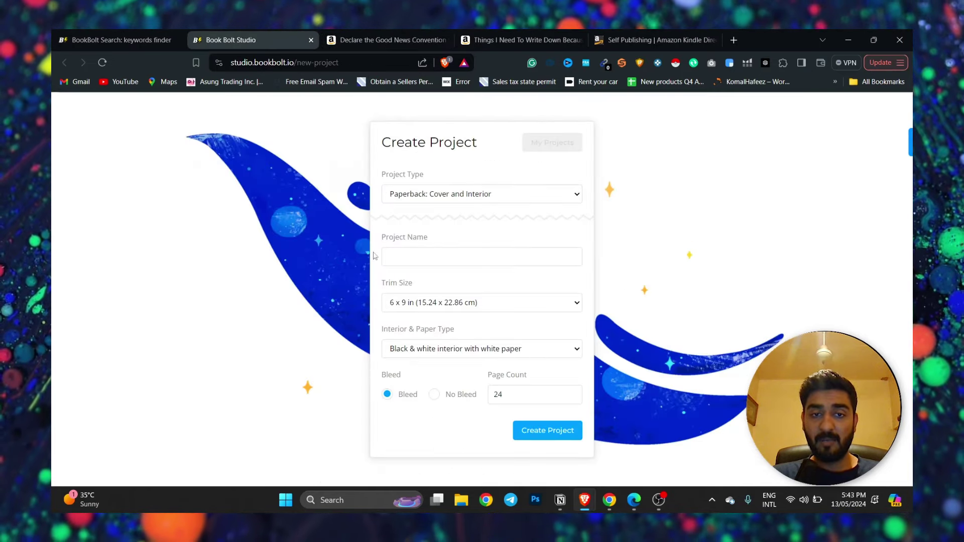
pyautogui.click(411, 257)
pyautogui.hotkey('ctrl', 'v')
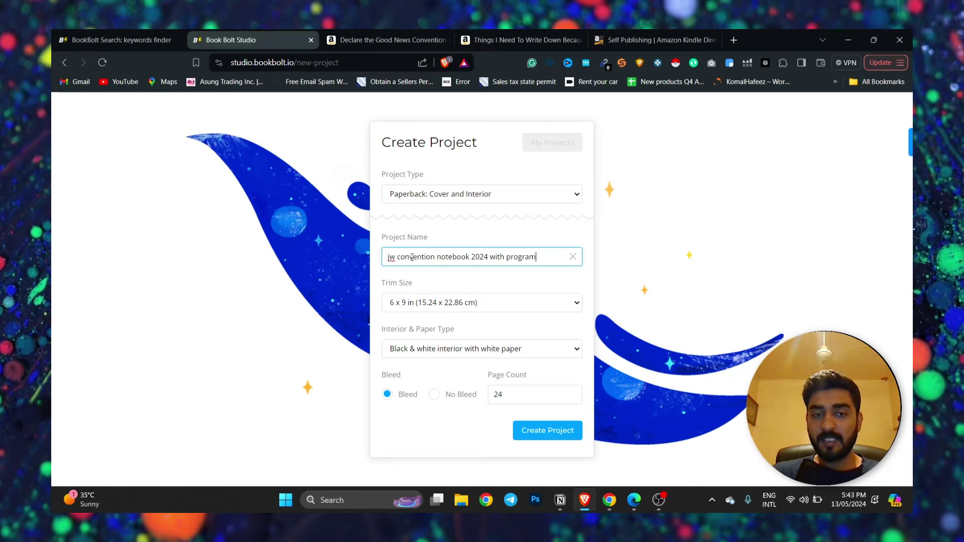
pyautogui.moveTo(437, 257); pyautogui.dragTo(540, 257)
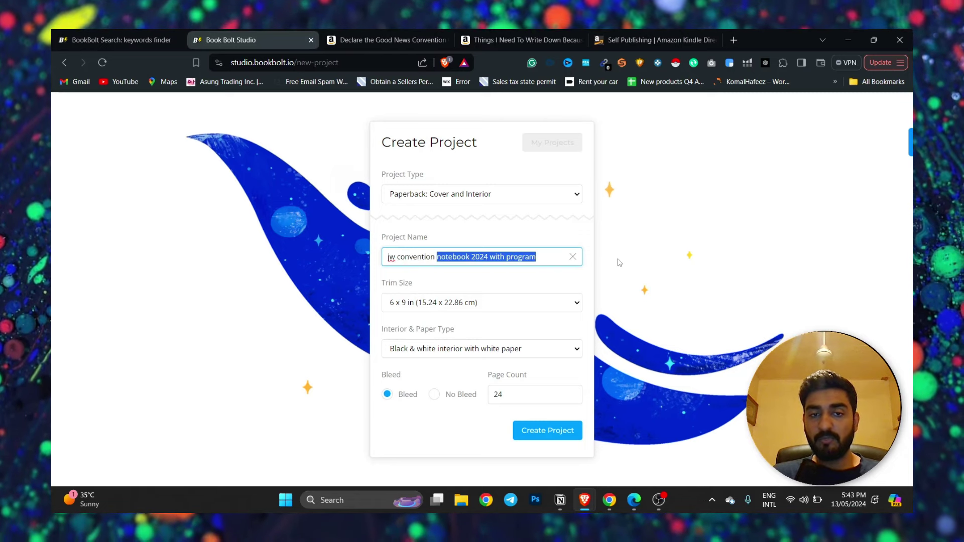
pyautogui.press('BackSpace')
# Name the new project "My first Low competetion book"
pyautogui.tripleClick(388, 256)
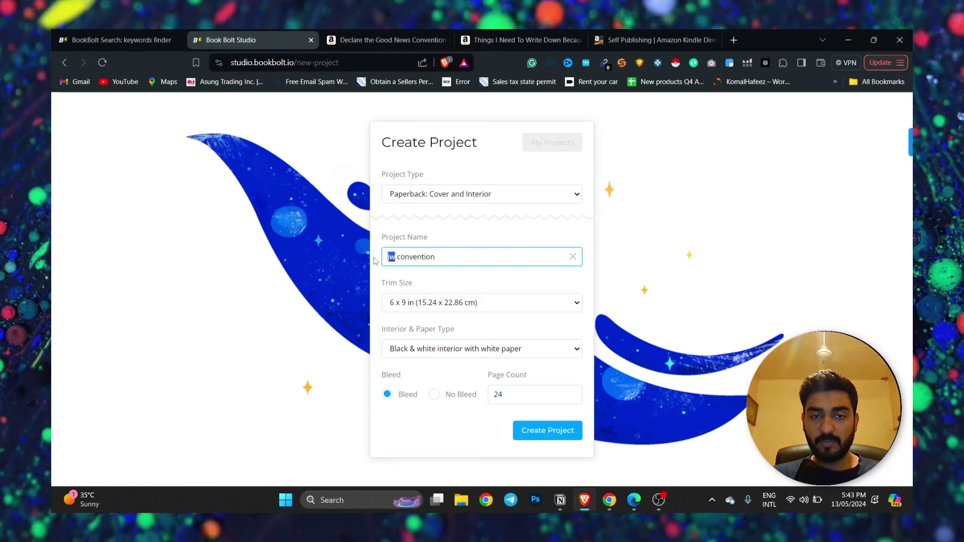
pyautogui.write('My first ')
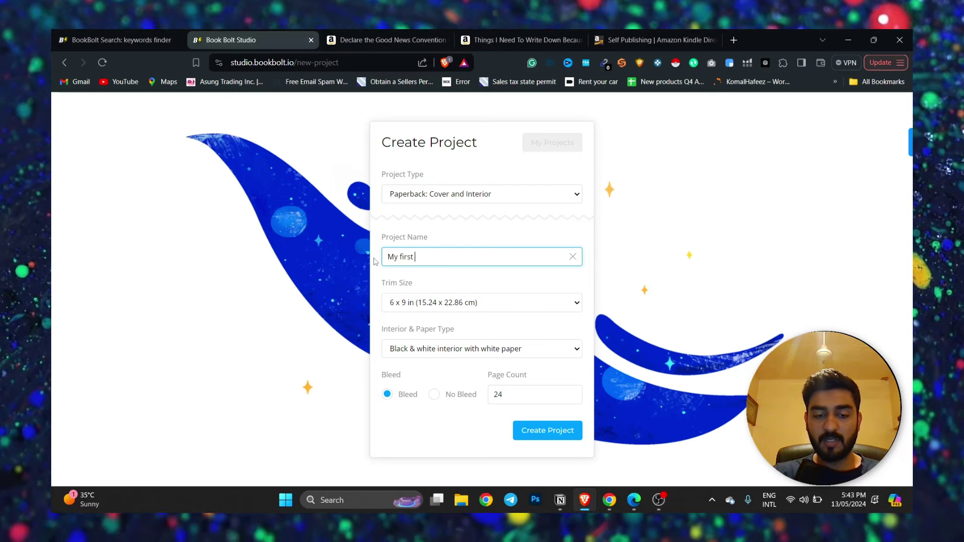
pyautogui.write('Low competetion book')
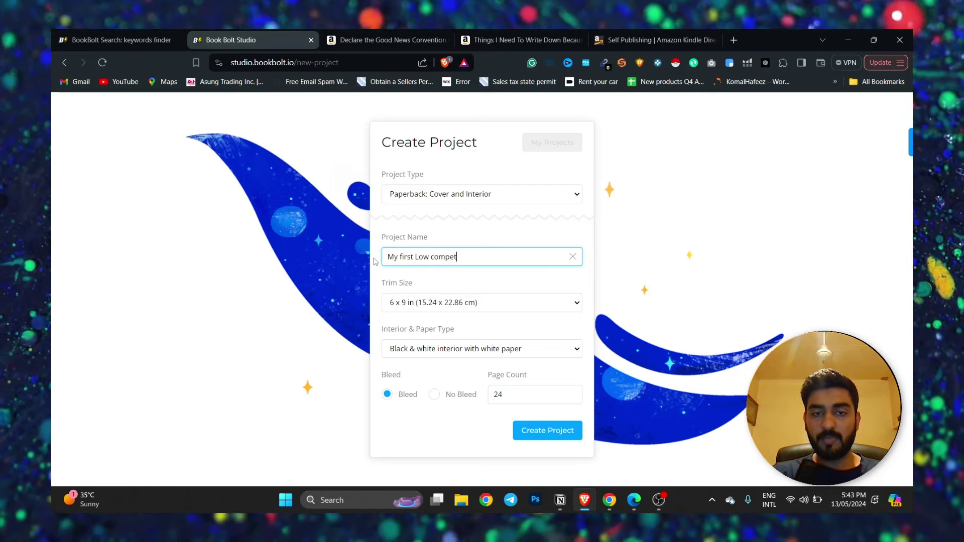
pyautogui.click(459, 257)
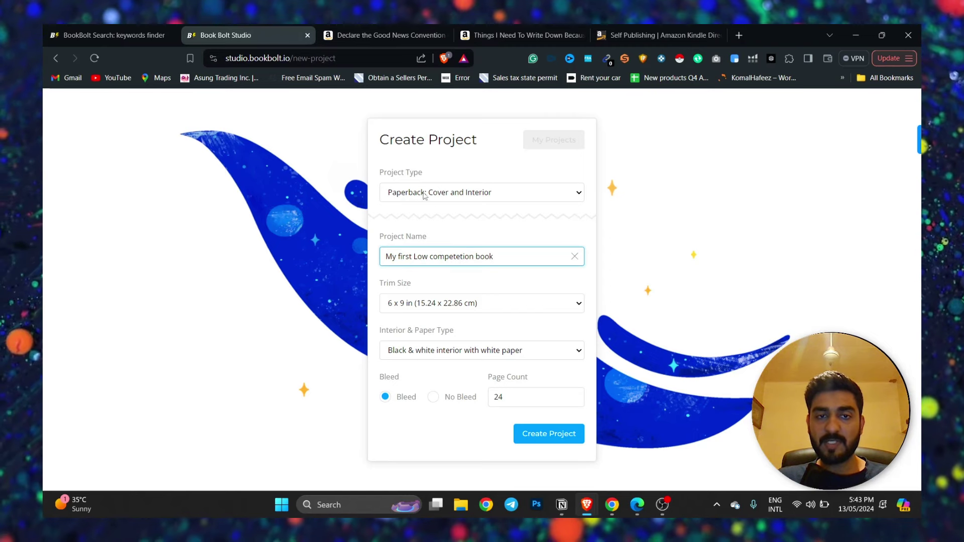
# Choose "Paperback: Cover and Interior" as the project type
pyautogui.click(432, 195)
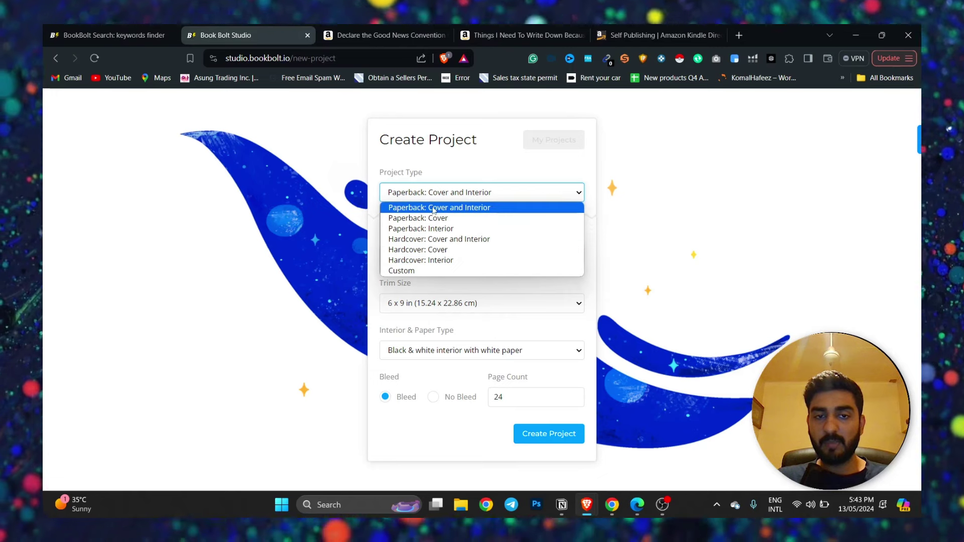
pyautogui.click(444, 205)
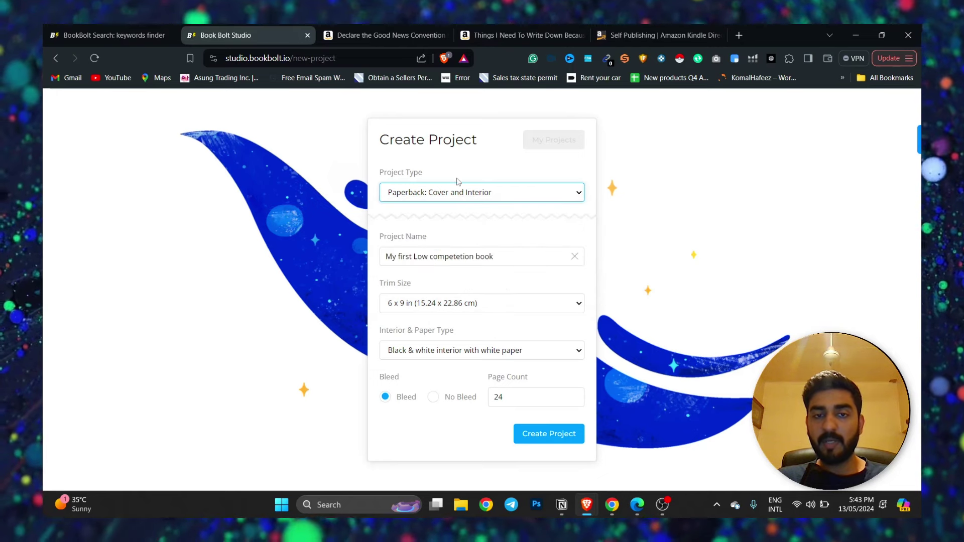
pyautogui.click(430, 196)
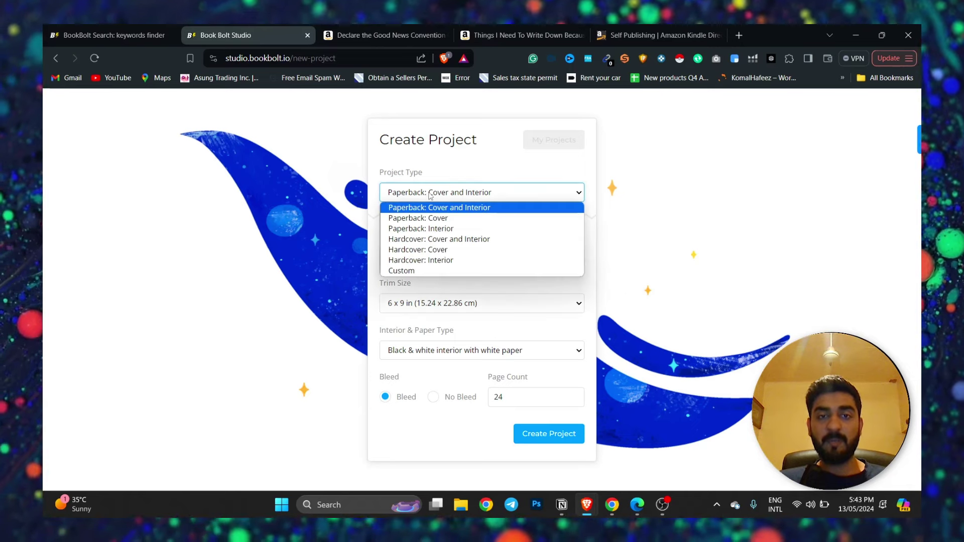
pyautogui.click(451, 177)
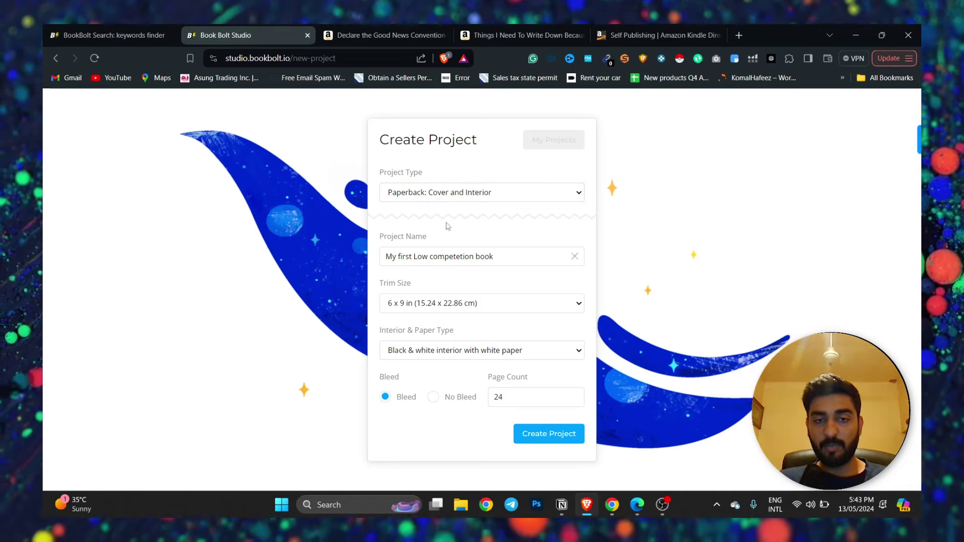
# Check the book dimensions on the Amazon convention notebook listing and select the 6 x 9 in trim size for the project
pyautogui.click(421, 305)
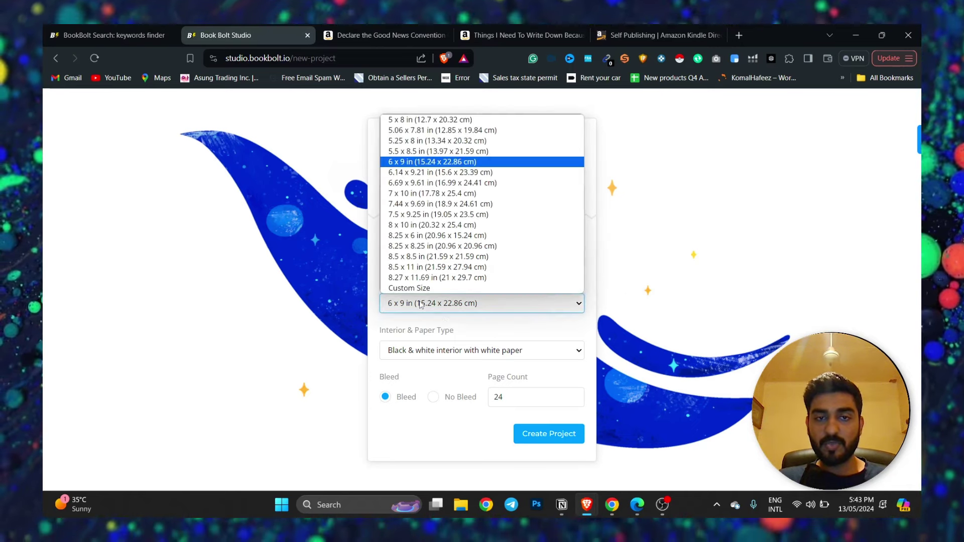
pyautogui.click(421, 304)
pyautogui.click(384, 35)
pyautogui.scroll(-3, 305, 343)
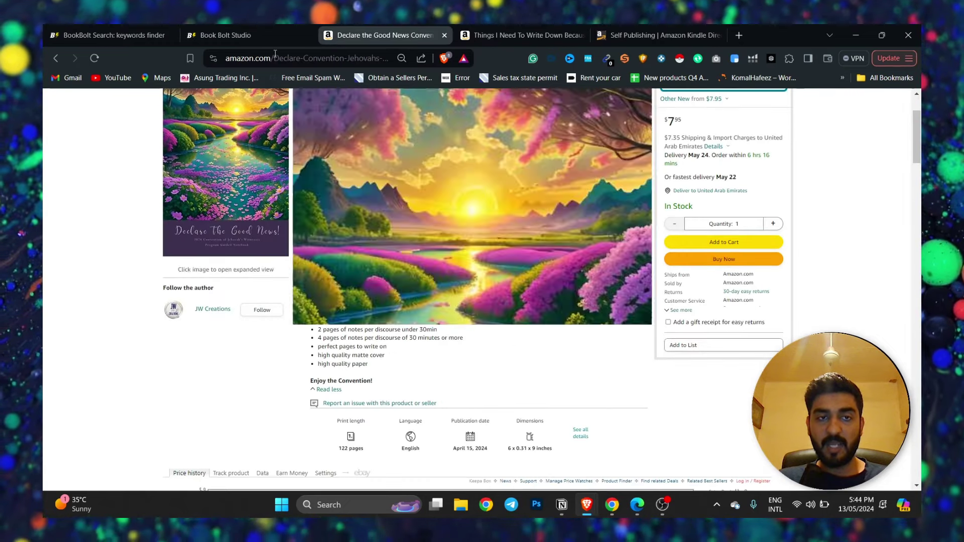
pyautogui.click(226, 35)
pyautogui.click(412, 301)
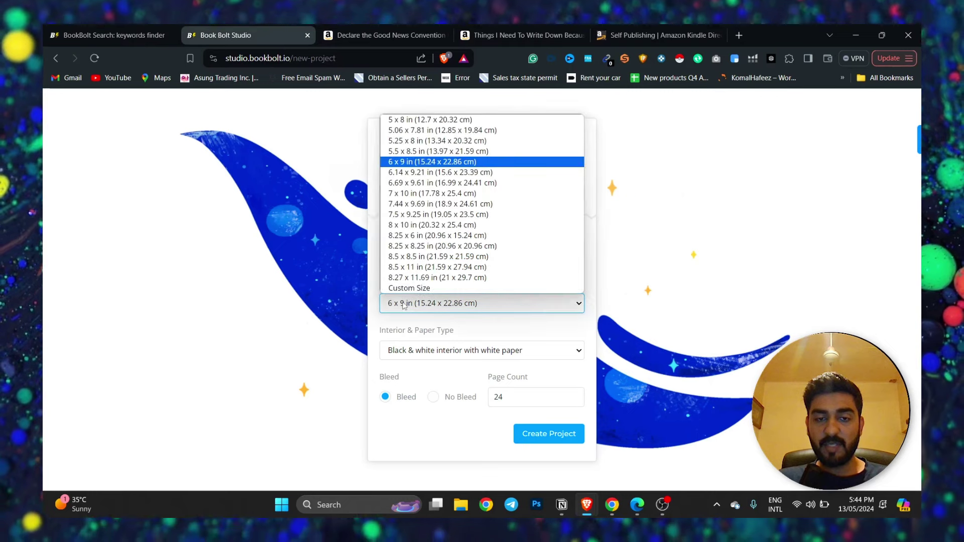
pyautogui.click(403, 304)
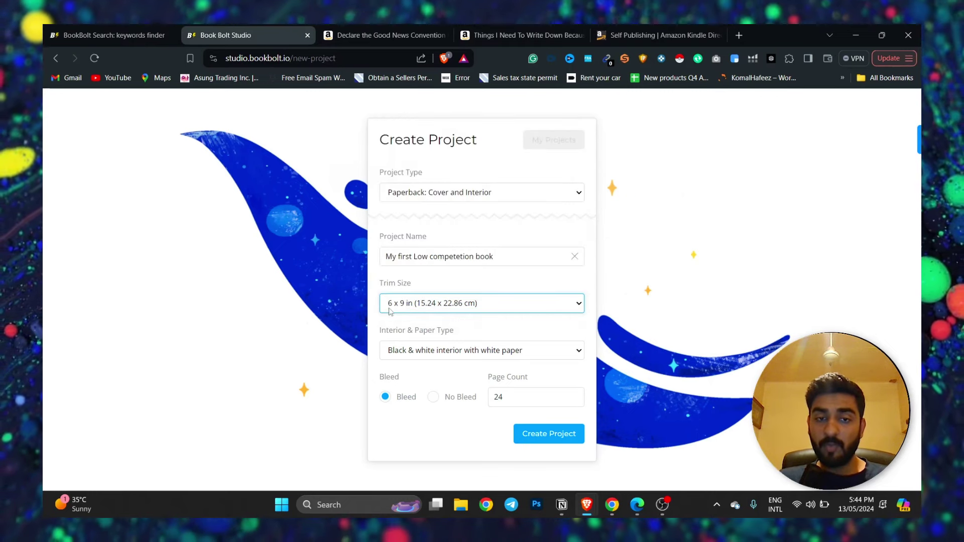
pyautogui.click(460, 304)
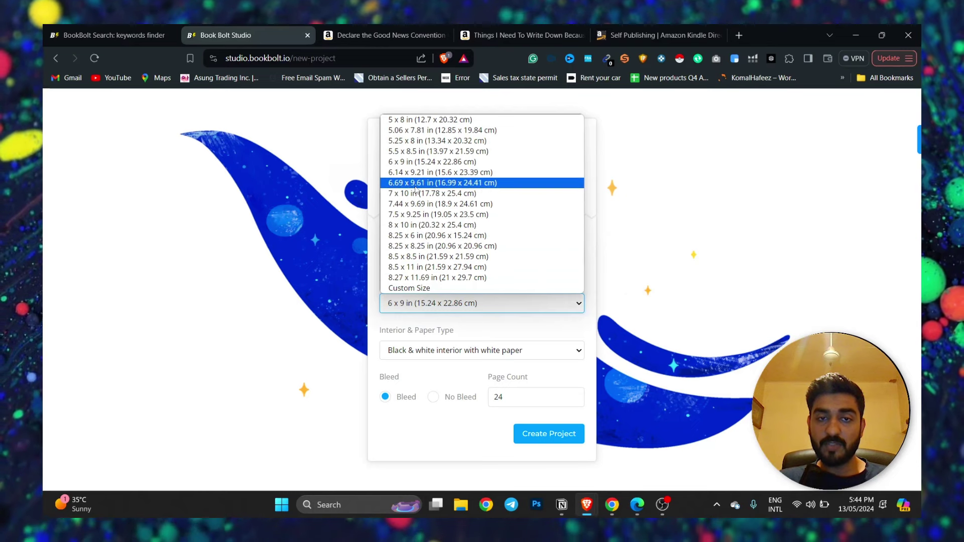
pyautogui.click(408, 162)
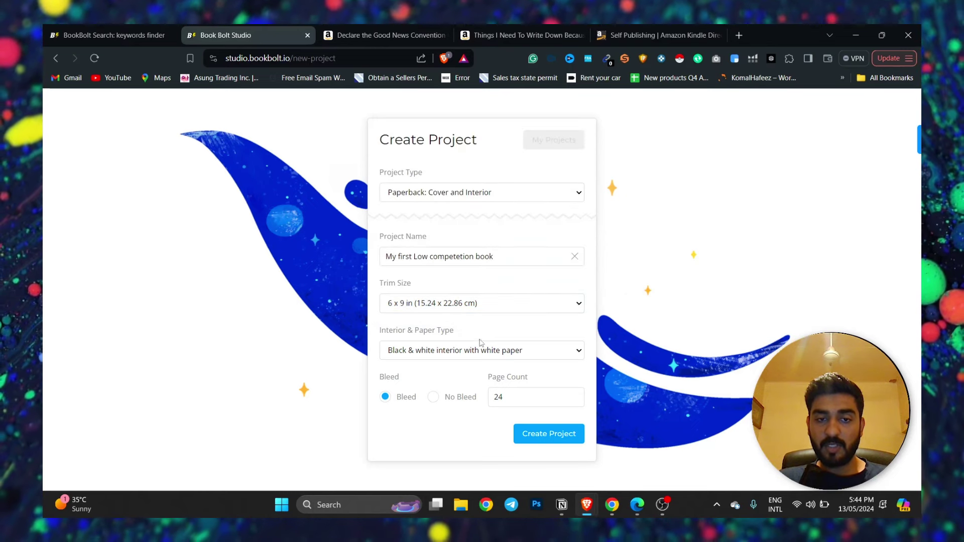
# Select black & white interior with white paper, check the Amazon listing's print length, and set the page count to 120
pyautogui.click(447, 352)
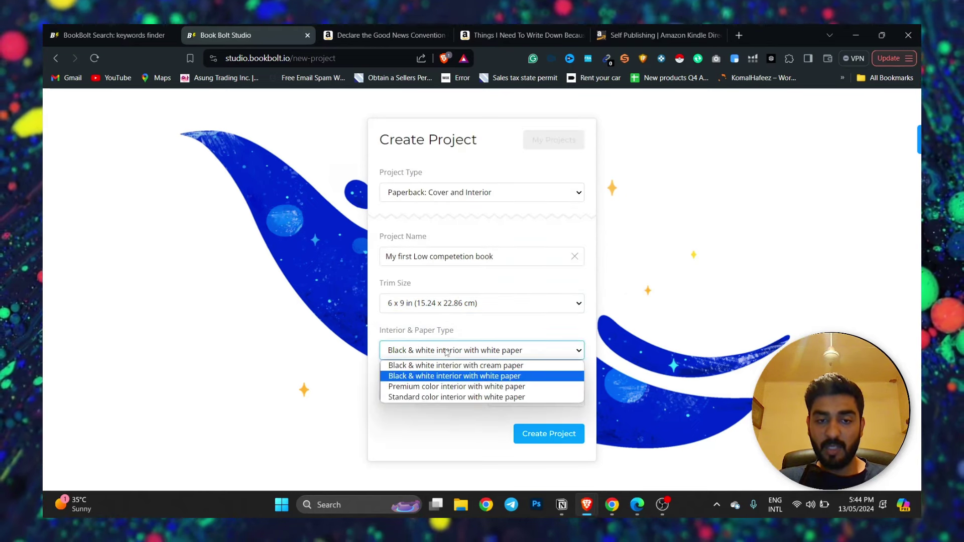
pyautogui.click(453, 380)
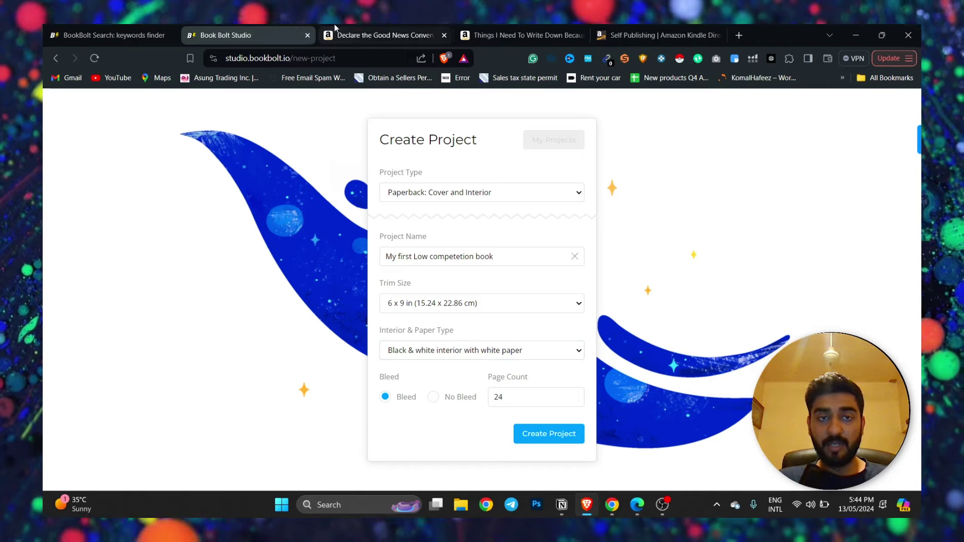
pyautogui.click(384, 35)
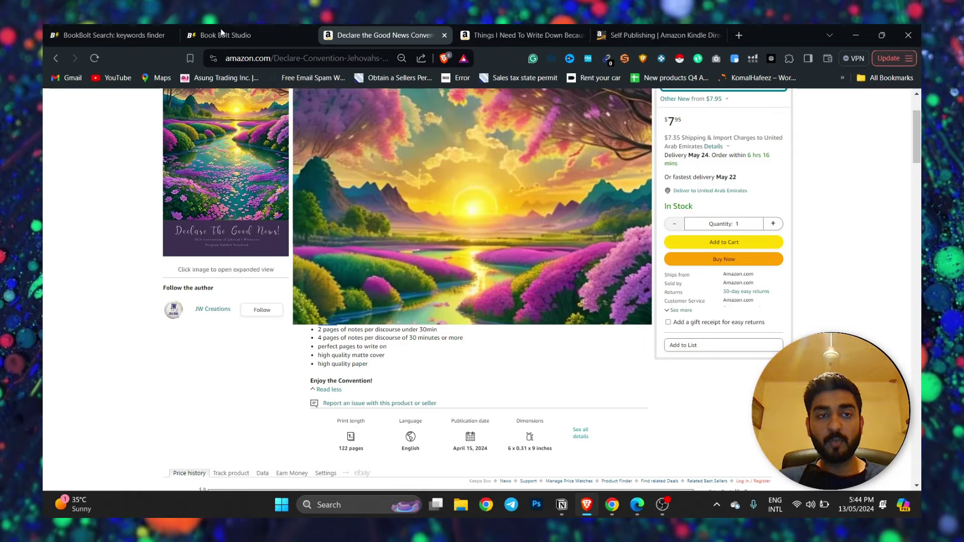
pyautogui.hotkey('ctrl', 'shift', 'Tab')
pyautogui.doubleClick(496, 391)
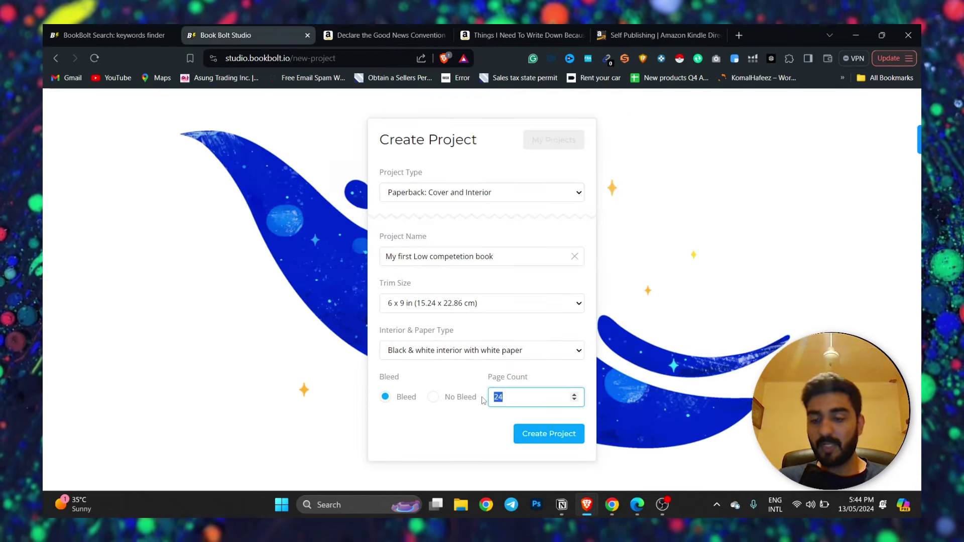
pyautogui.write('120')
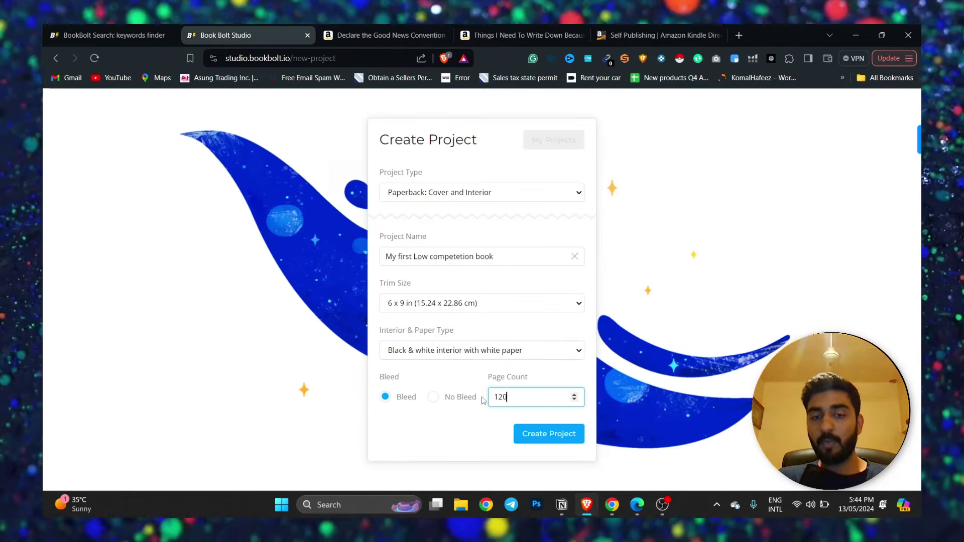
# Create the project with these settings and dismiss the background color tip in the editor
pyautogui.click(435, 430)
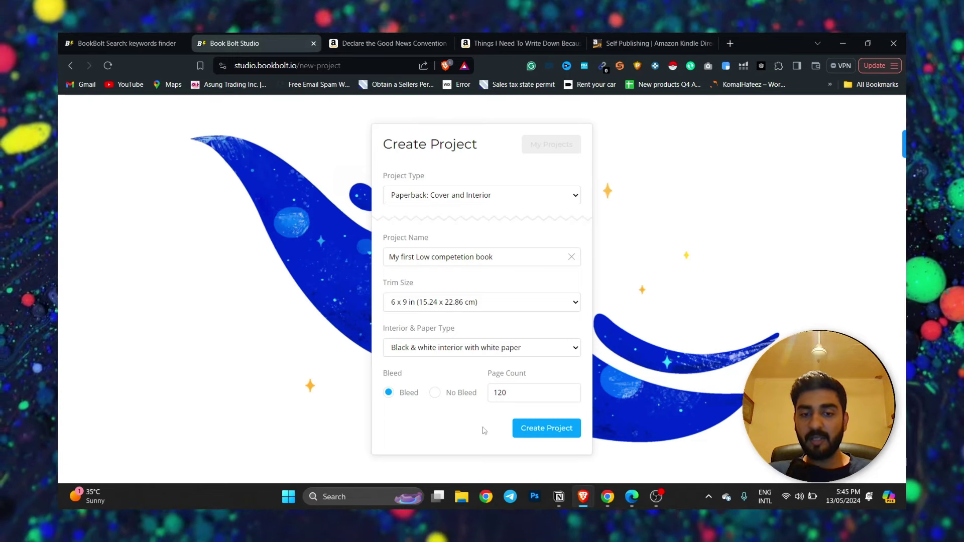
pyautogui.click(549, 428)
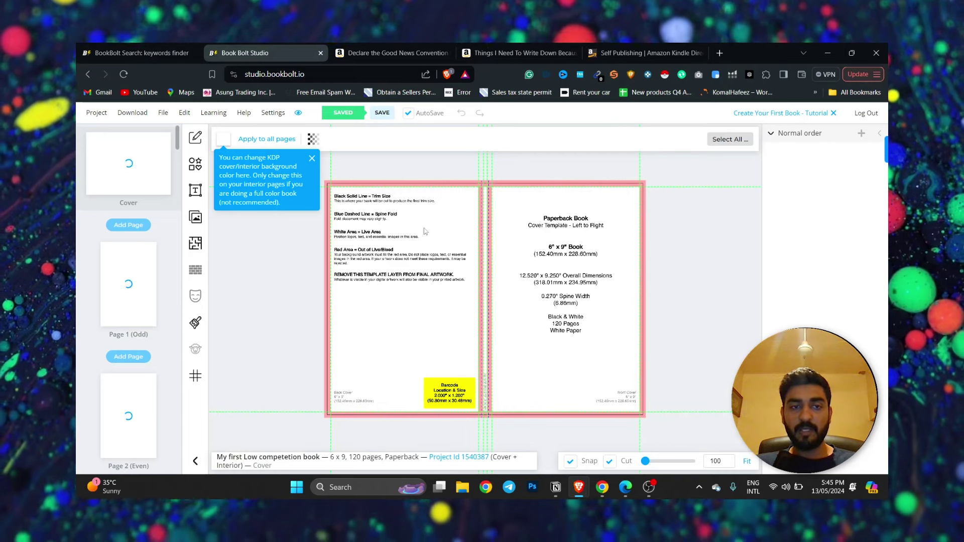
pyautogui.click(311, 159)
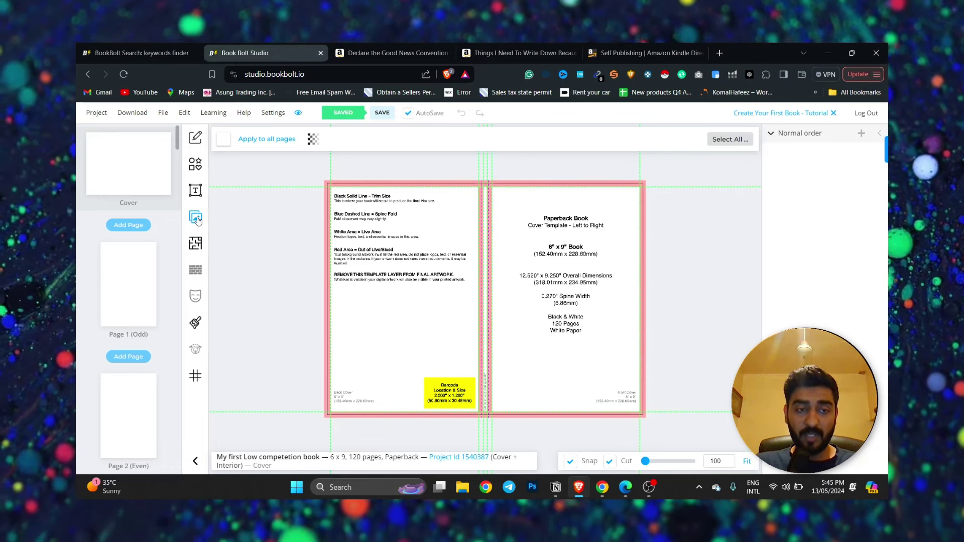
# Insert the Pixabay "man, mystic" image of the robot figure with glowing blue eyes onto the cover
pyautogui.click(195, 217)
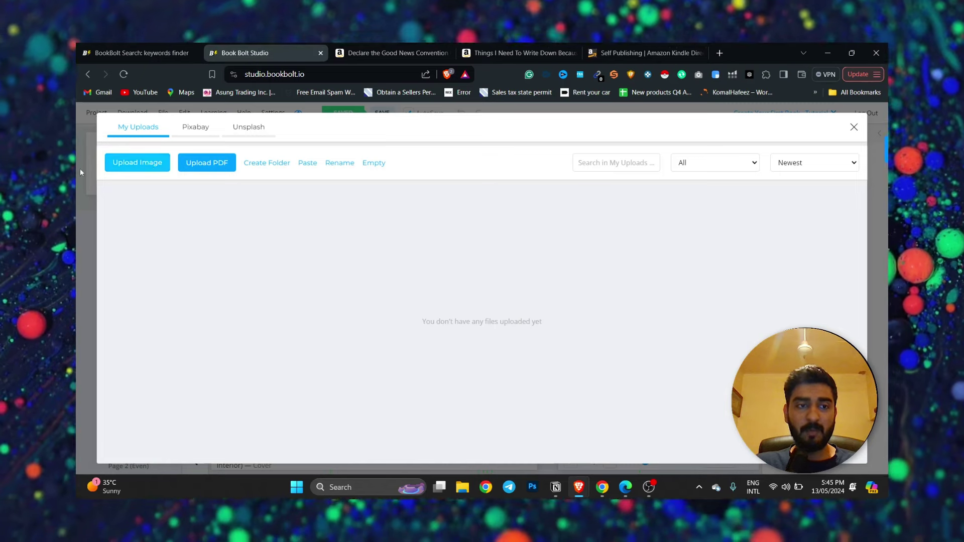
pyautogui.click(194, 139)
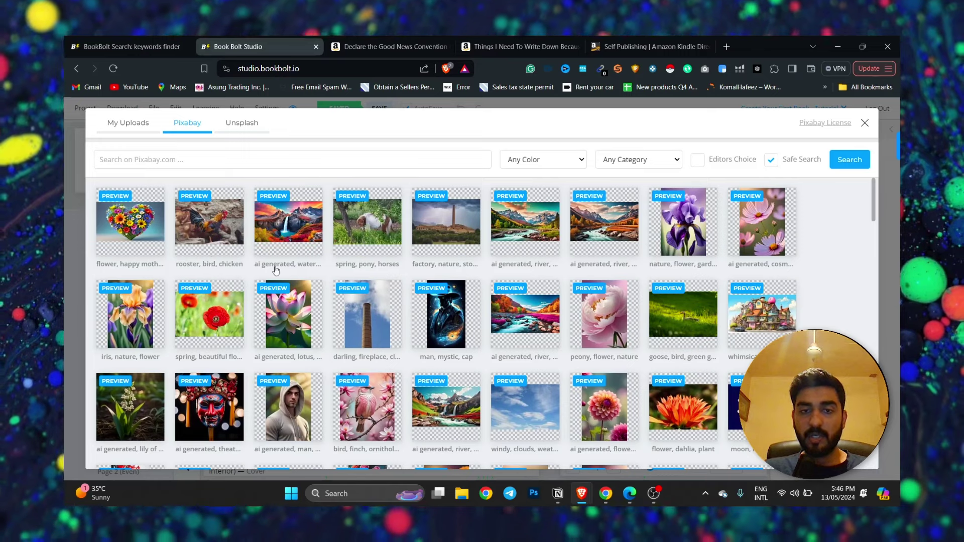
pyautogui.scroll(-3, 224, 282)
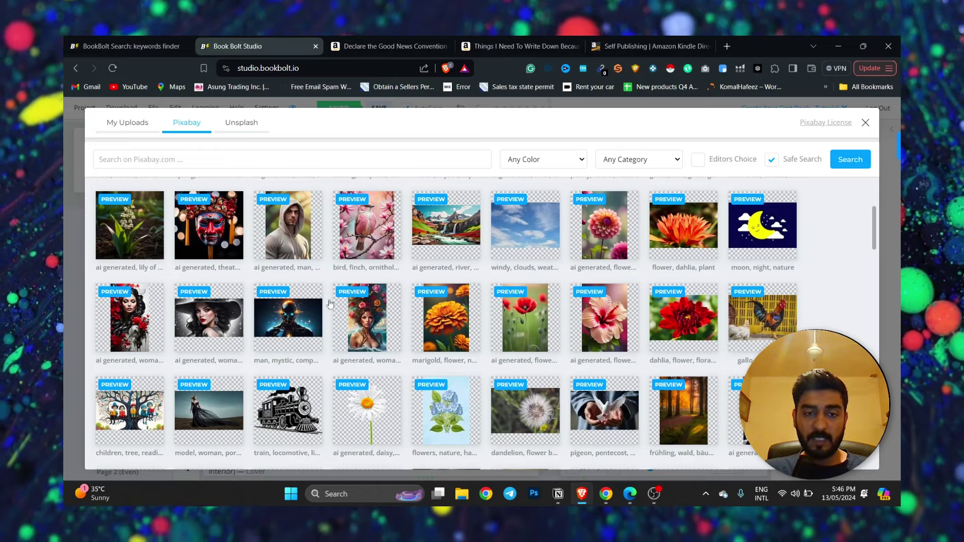
pyautogui.click(284, 327)
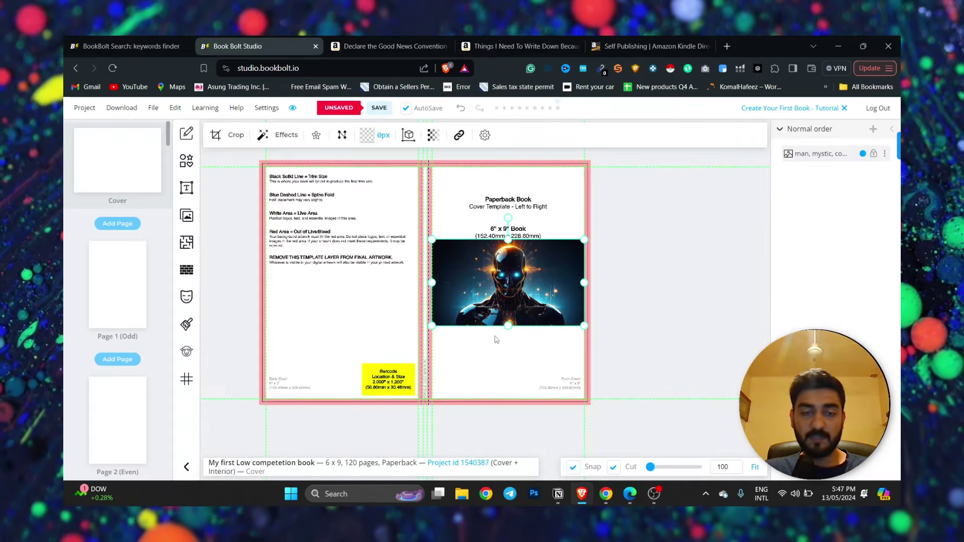
# Enlarge and position the robot image to fill the full cover, with the face on the front cover
pyautogui.moveTo(432, 243); pyautogui.dragTo(224, 173)
pyautogui.moveTo(585, 329); pyautogui.dragTo(695, 404)
pyautogui.moveTo(503, 298); pyautogui.dragTo(554, 297)
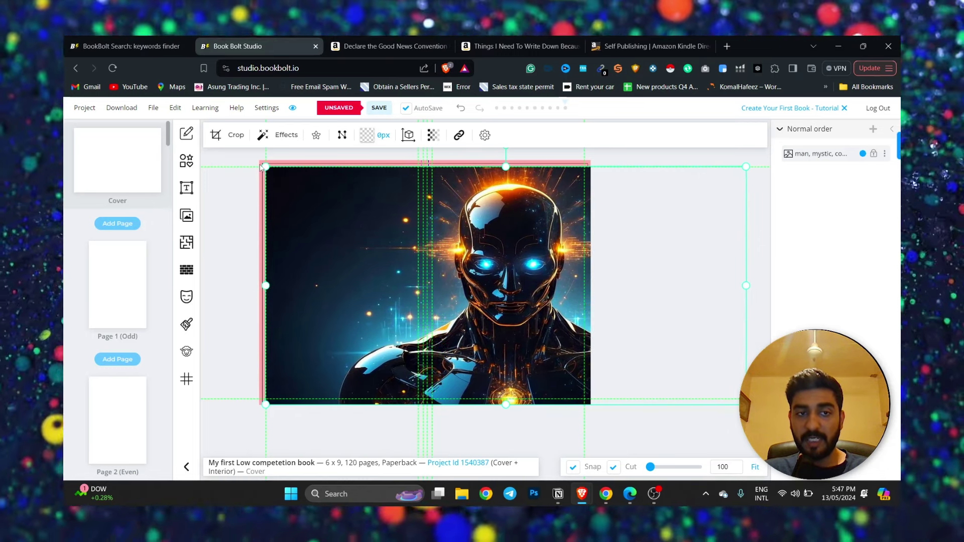
pyautogui.moveTo(261, 163); pyautogui.dragTo(251, 153)
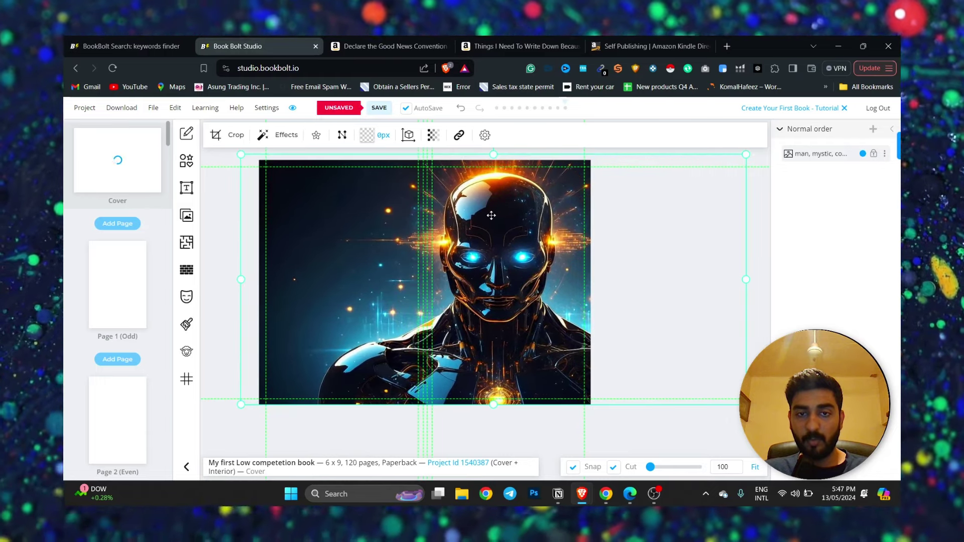
pyautogui.moveTo(492, 216); pyautogui.dragTo(501, 216)
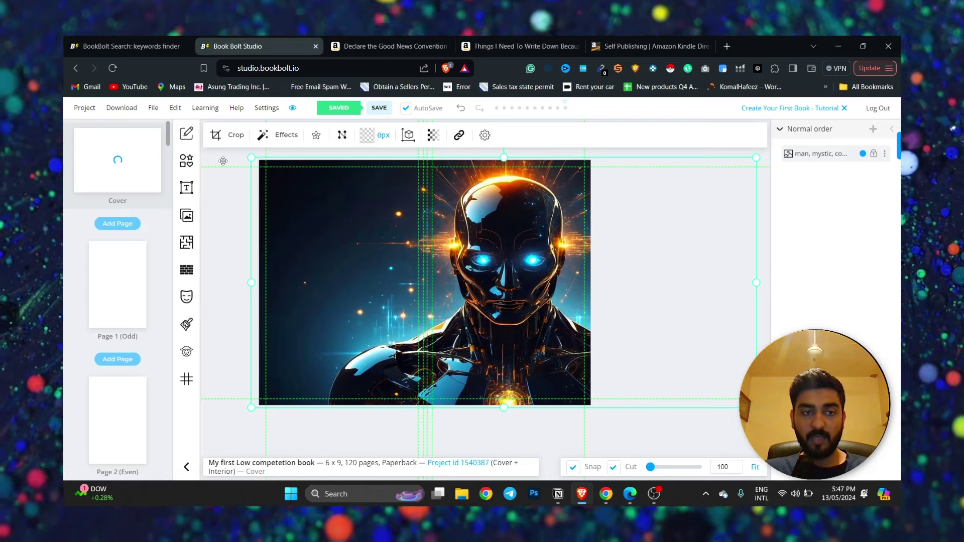
# Show the text components, fine-tune the robot image's position and size over the cover, and deselect it
pyautogui.click(186, 188)
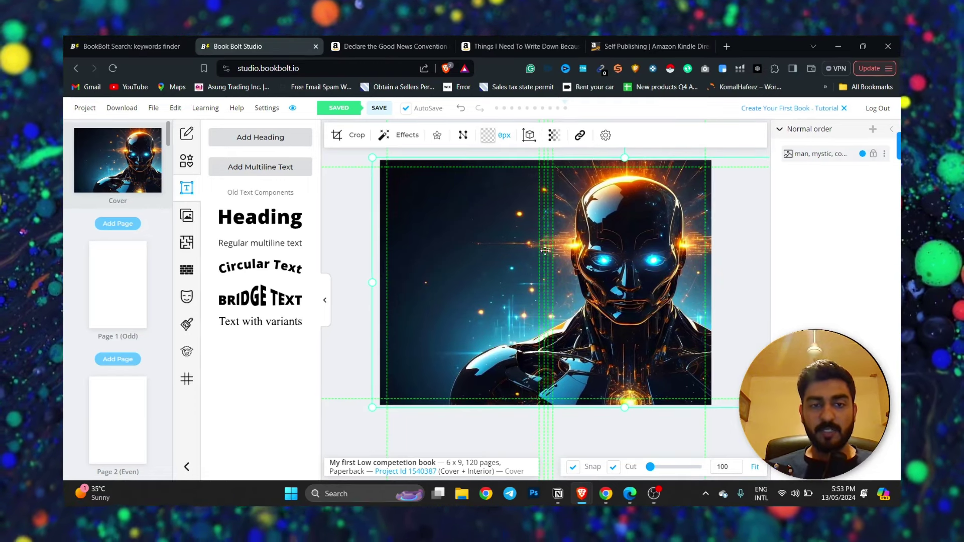
pyautogui.moveTo(465, 283)
pyautogui.mouseDown()
pyautogui.moveTo(552, 275)
pyautogui.moveTo(458, 286)
pyautogui.mouseUp()
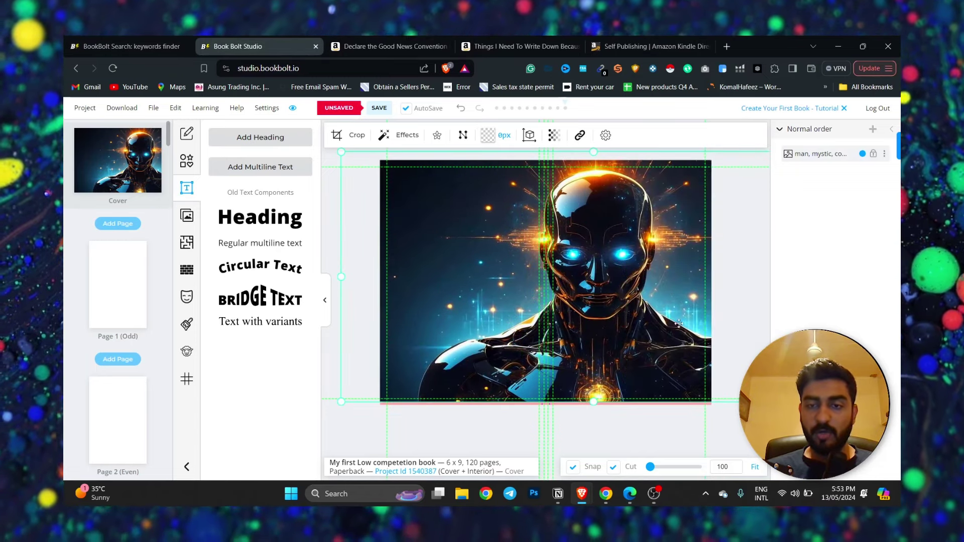
pyautogui.moveTo(385, 347); pyautogui.dragTo(404, 347)
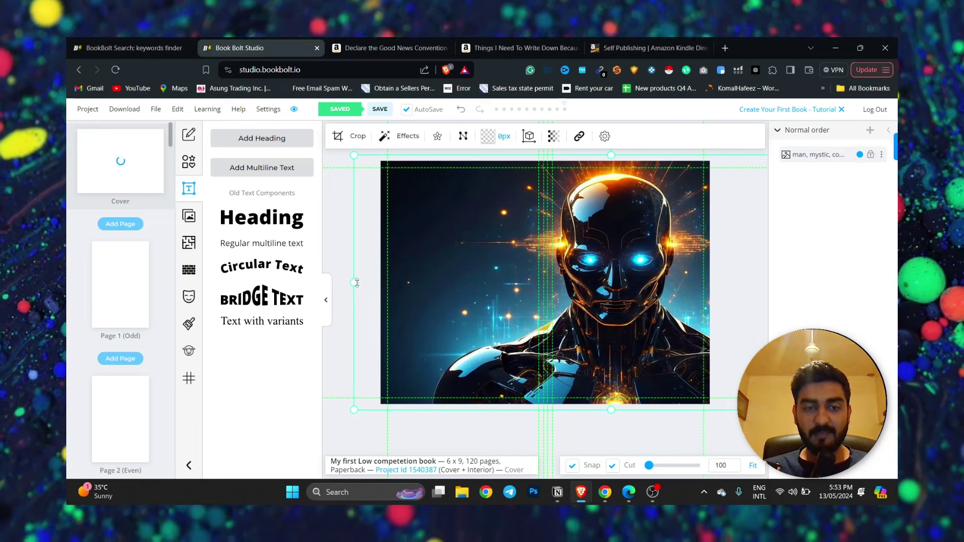
pyautogui.click(356, 283)
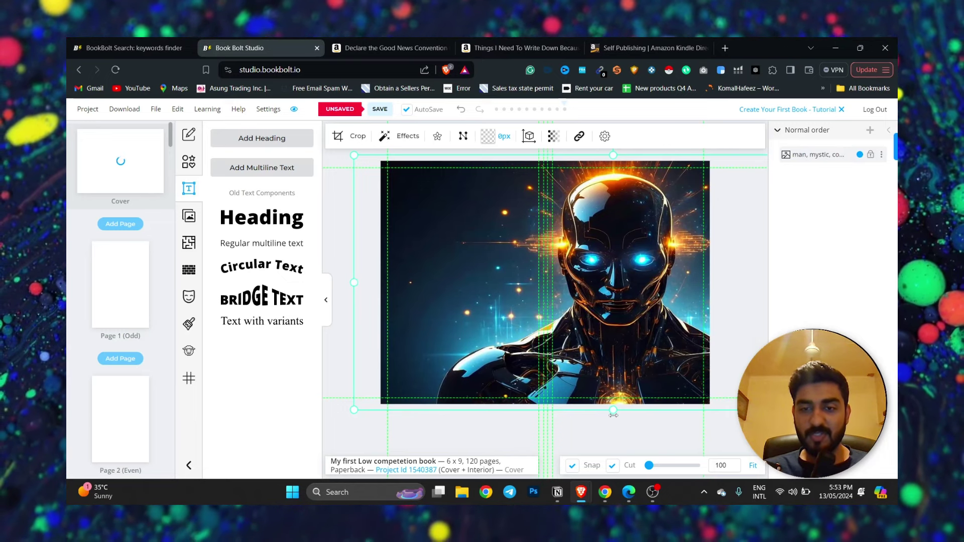
pyautogui.click(612, 418)
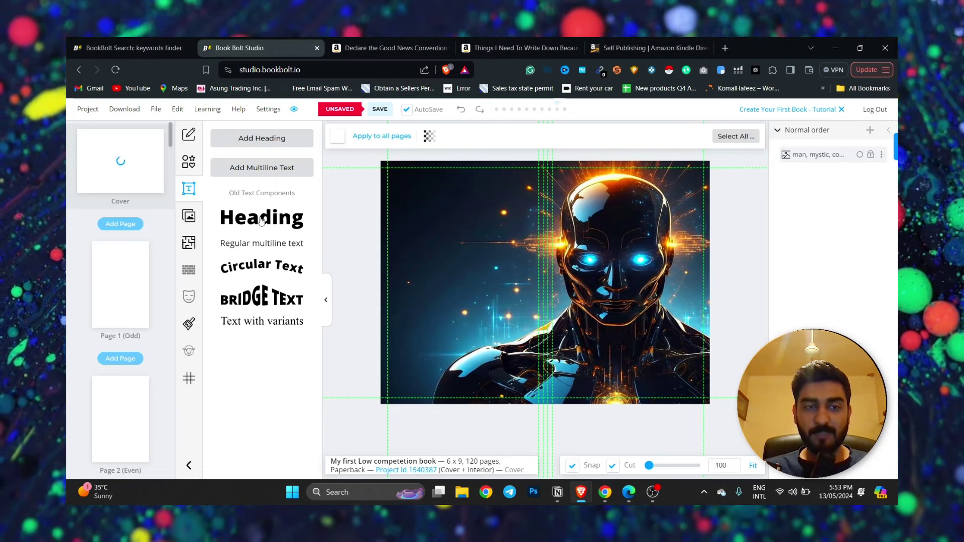
# Add a Heading text to the cover, place it over the robot's neck on the front, and color it white
pyautogui.moveTo(260, 221); pyautogui.dragTo(556, 249)
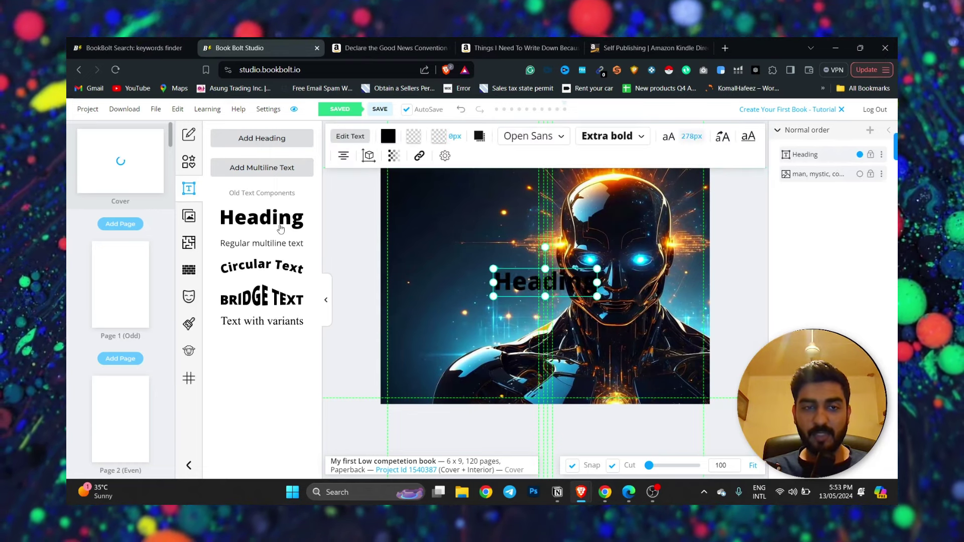
pyautogui.moveTo(569, 283); pyautogui.dragTo(641, 342)
pyautogui.click(388, 136)
pyautogui.moveTo(408, 242); pyautogui.dragTo(380, 191)
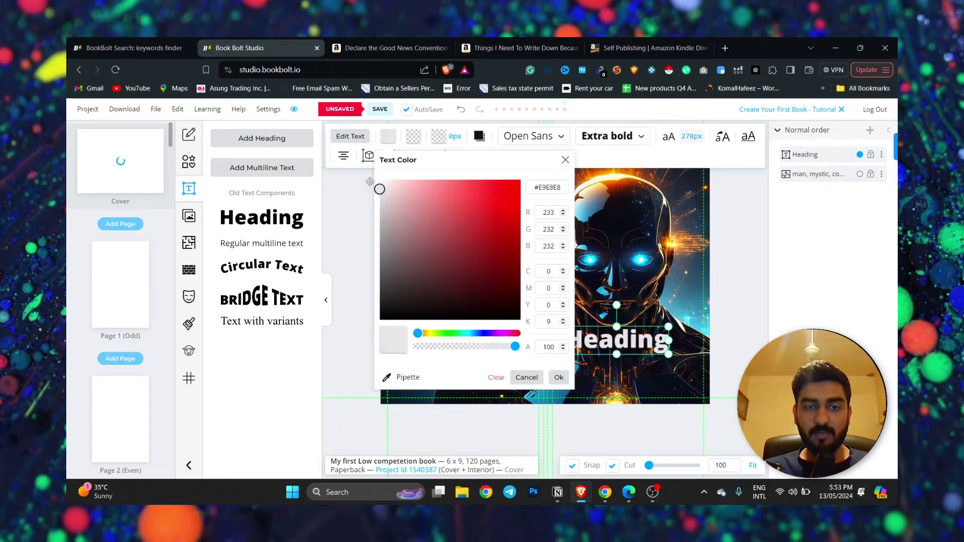
pyautogui.click(351, 267)
# Replace the cover heading's placeholder text with the copied keyword, trimmed to "jw convention"
pyautogui.click(641, 339)
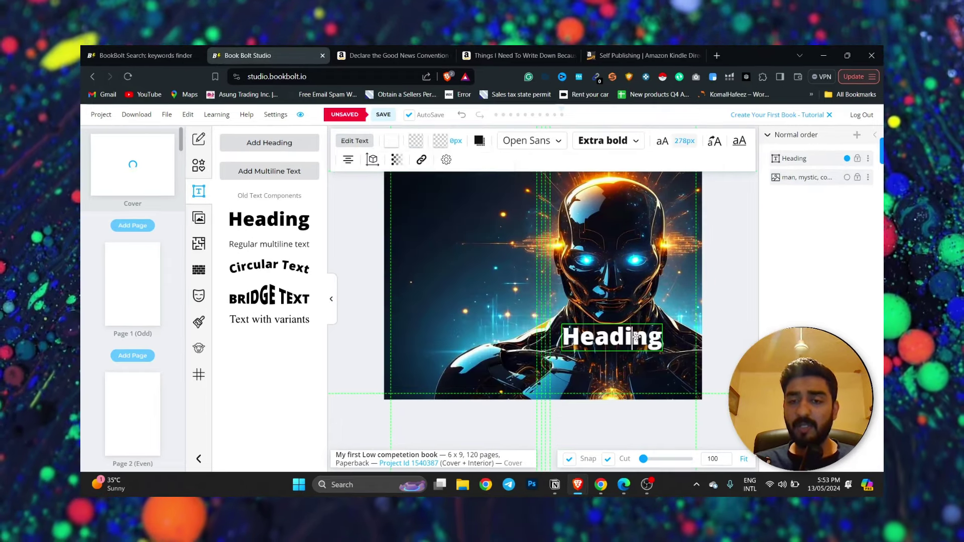
pyautogui.doubleClick(637, 337)
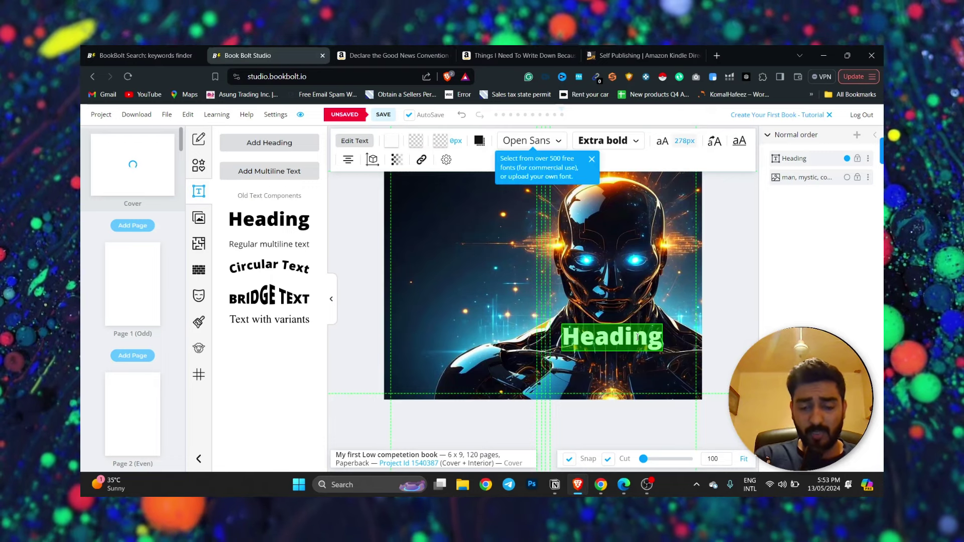
pyautogui.write('A')
pyautogui.press('BackSpace')
pyautogui.press('super+v')
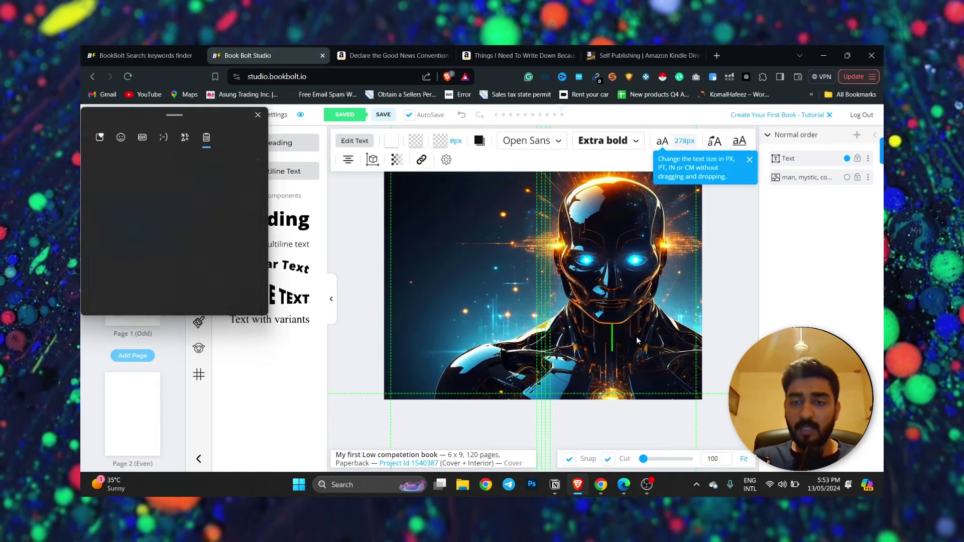
pyautogui.click(143, 207)
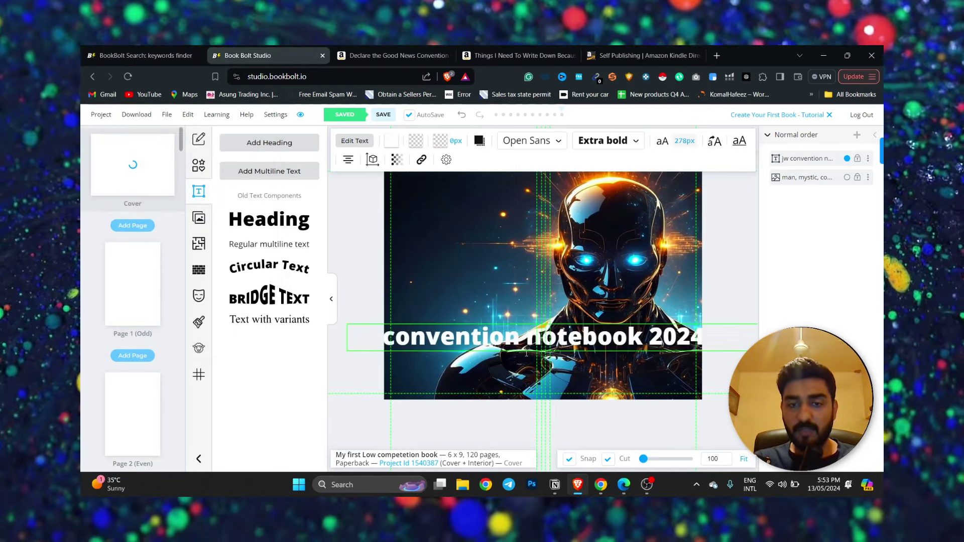
pyautogui.write('ogr')
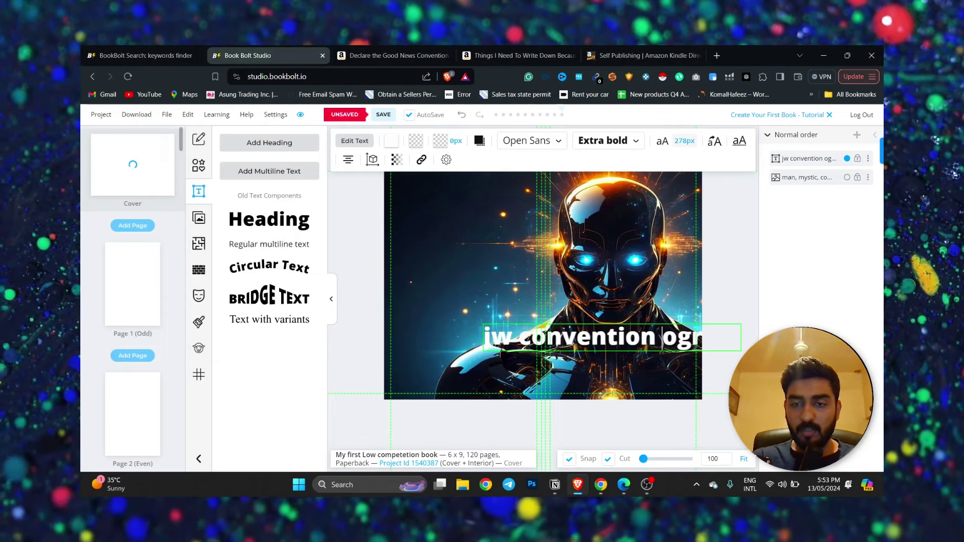
pyautogui.hotkey('shift', 'End')
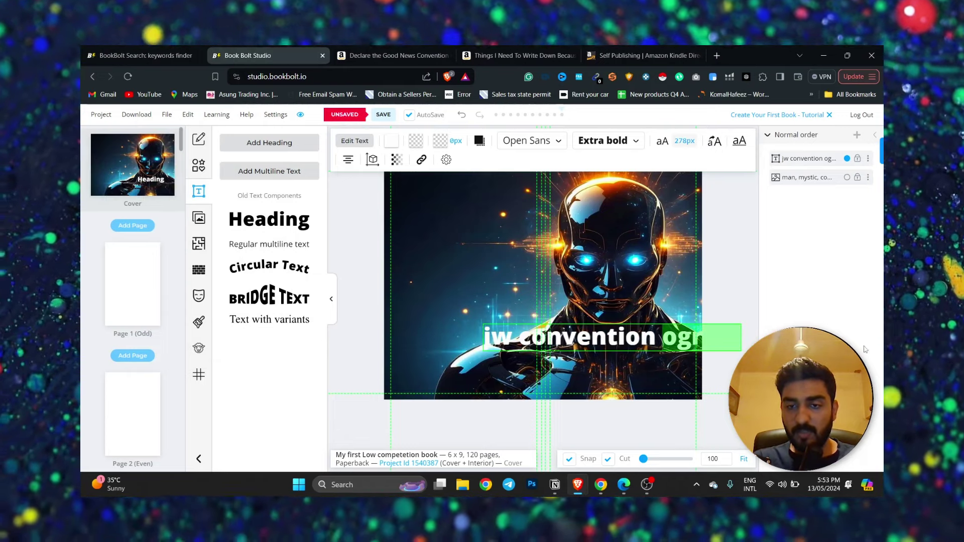
pyautogui.press('BackSpace')
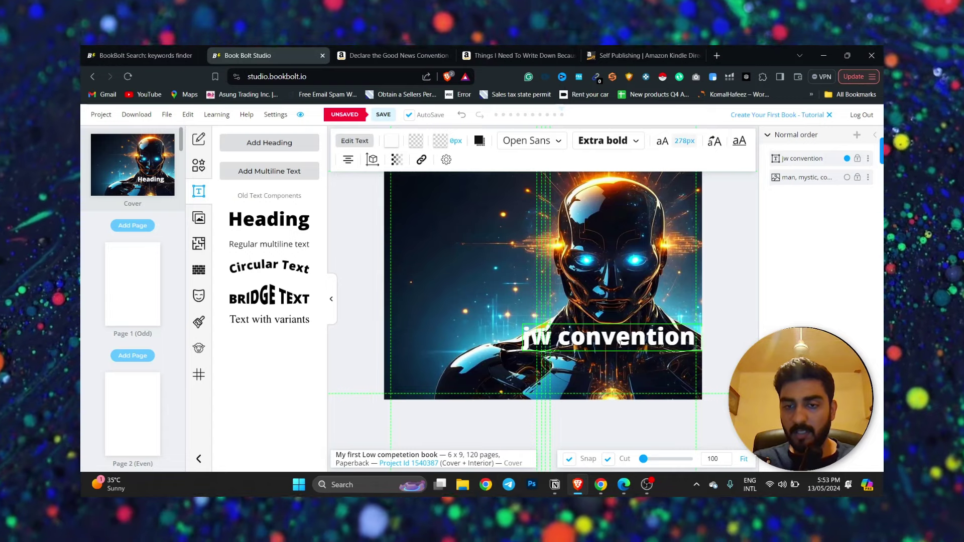
# Wrap the title onto two lines, "jw" above "convention", and center-align its text
pyautogui.hotkey('ctrl', 'a')
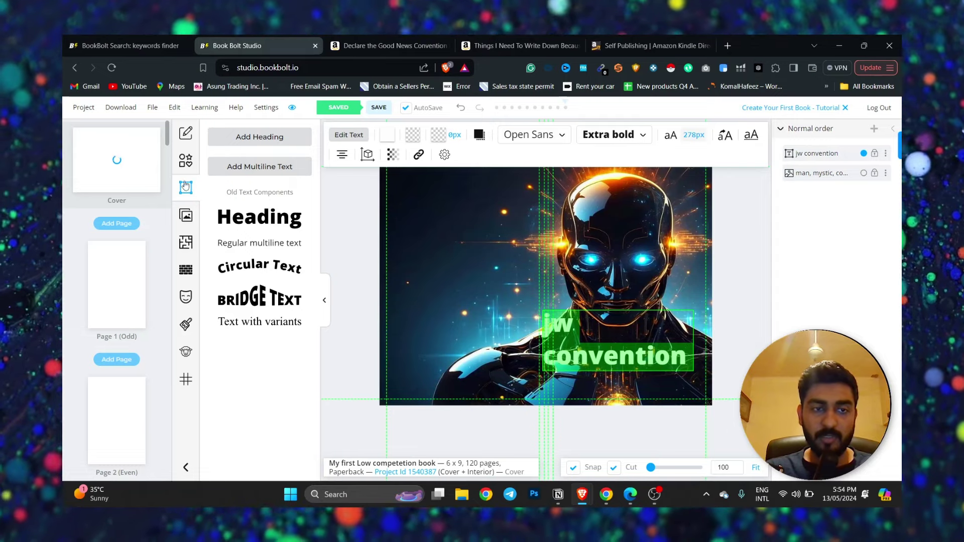
pyautogui.click(343, 156)
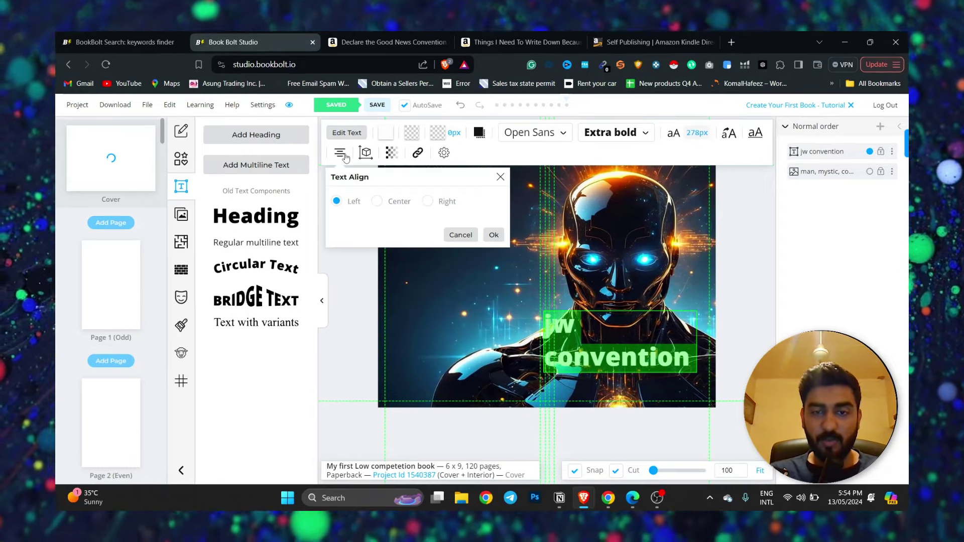
pyautogui.click(377, 201)
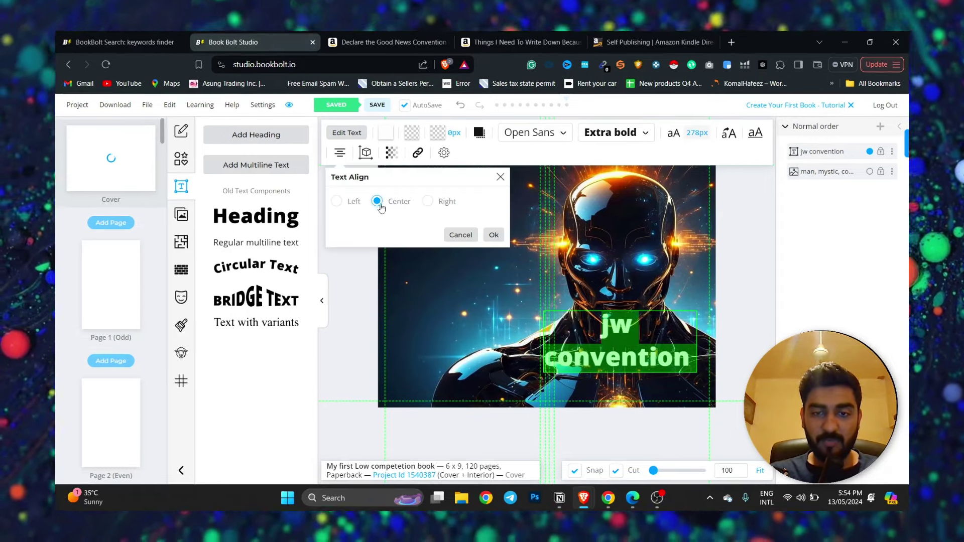
pyautogui.click(493, 234)
# Shrink the two-line title and move it to the middle of the front cover, across the robot's chin and neck
pyautogui.click(701, 369)
pyautogui.doubleClick(701, 369)
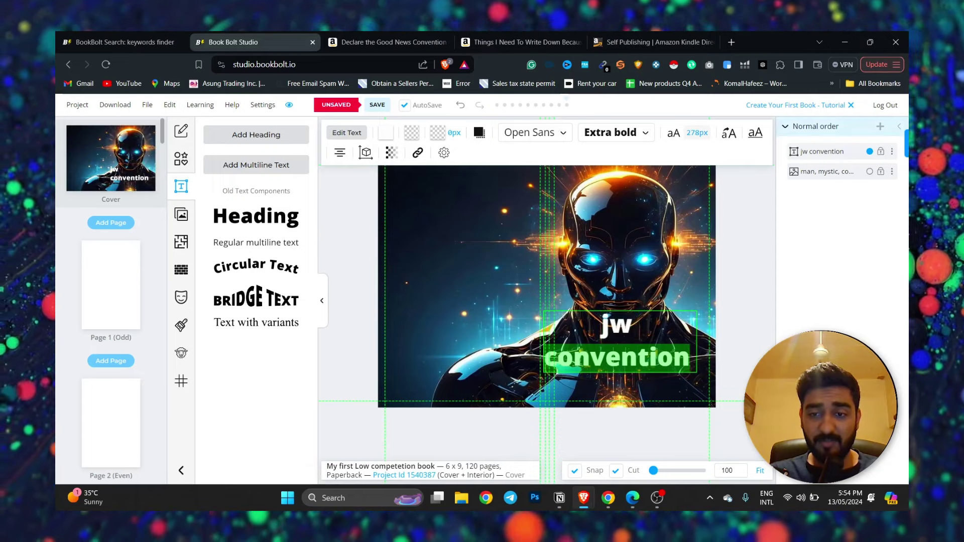
pyautogui.click(481, 303)
pyautogui.click(696, 370)
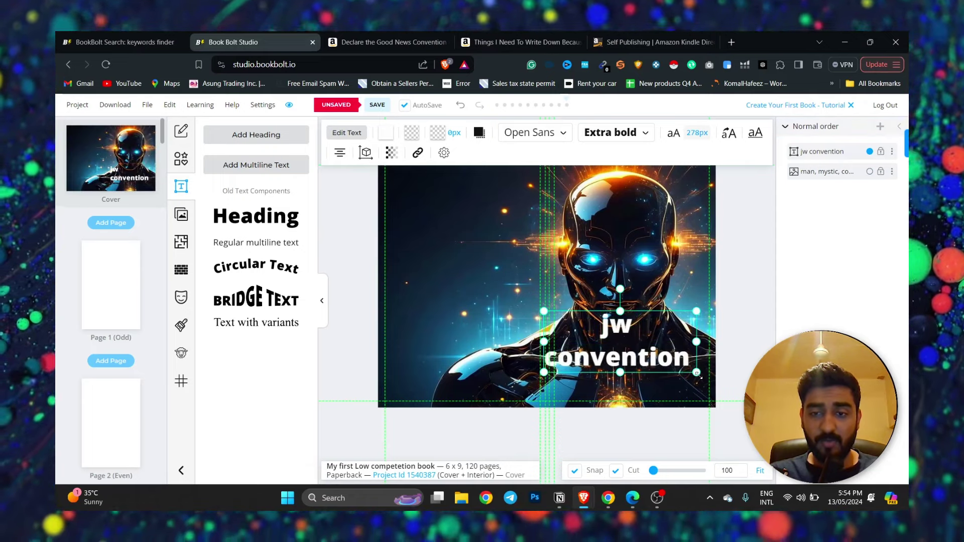
pyautogui.moveTo(696, 373); pyautogui.dragTo(644, 352)
pyautogui.moveTo(582, 336); pyautogui.dragTo(632, 321)
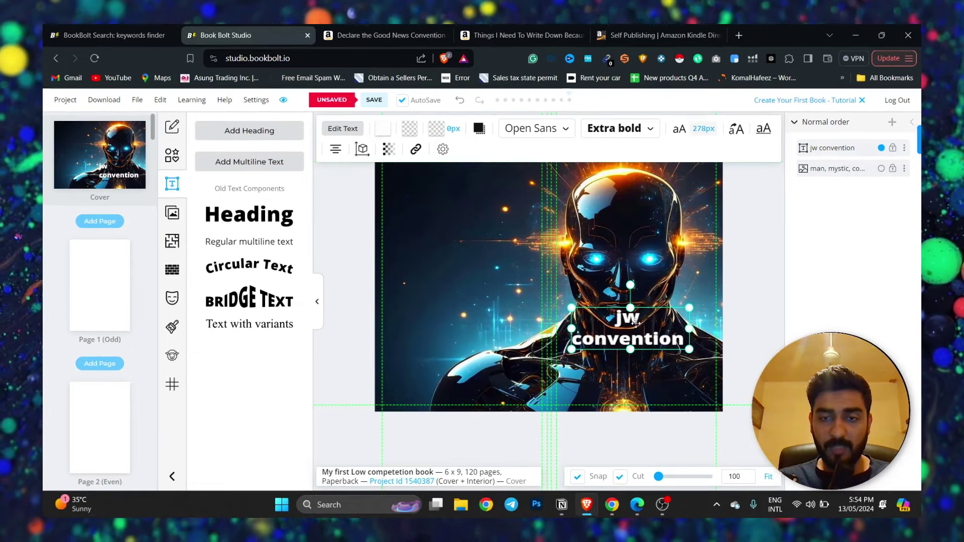
# Collapse the text components and nudge the "jw convention" title slightly lower onto the robot's neck
pyautogui.click(317, 301)
pyautogui.click(503, 328)
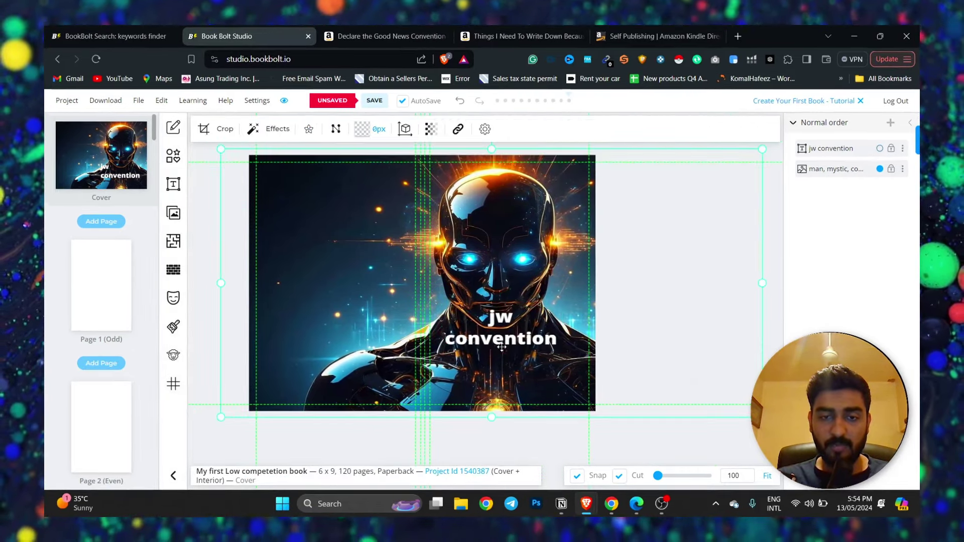
pyautogui.click(502, 328)
pyautogui.moveTo(503, 328); pyautogui.dragTo(500, 335)
pyautogui.click(467, 382)
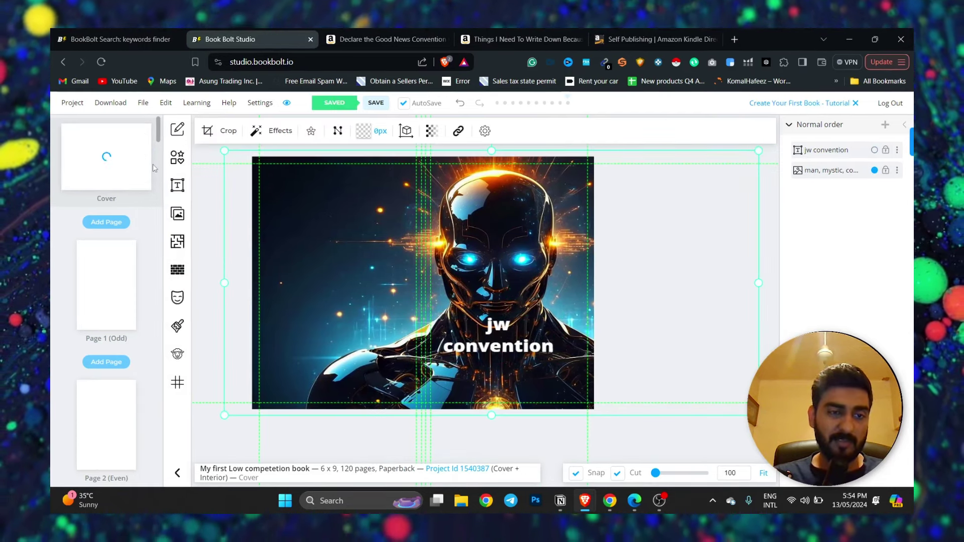
# Add the crown shape to the cover, shrink it, and place it just above the "jw convention" title
pyautogui.click(177, 157)
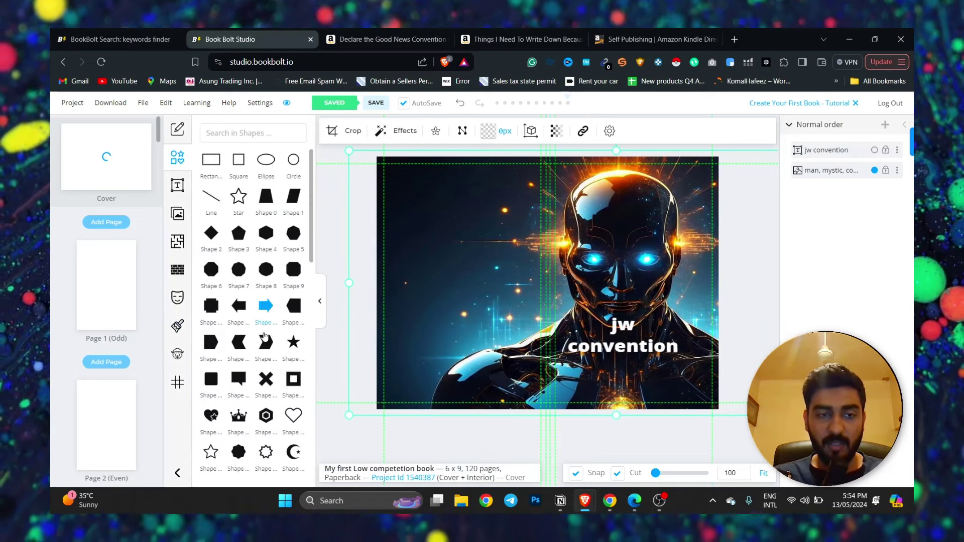
pyautogui.click(238, 416)
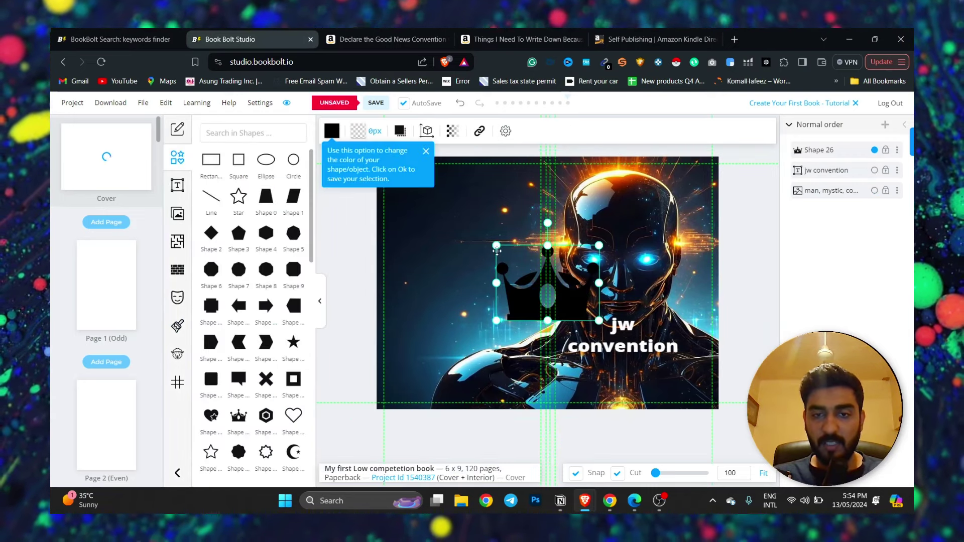
pyautogui.moveTo(520, 260); pyautogui.dragTo(627, 291)
pyautogui.click(648, 282)
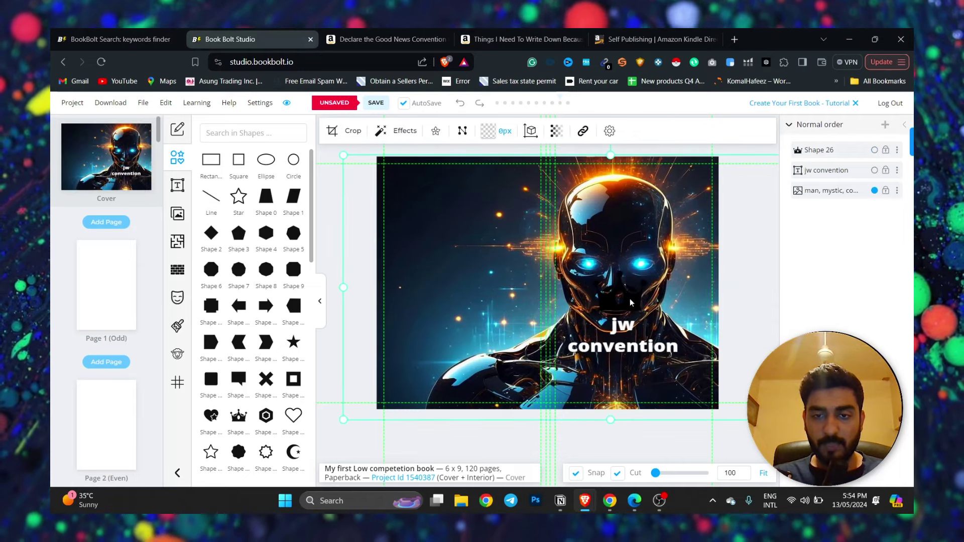
pyautogui.click(643, 283)
pyautogui.moveTo(647, 271); pyautogui.dragTo(635, 279)
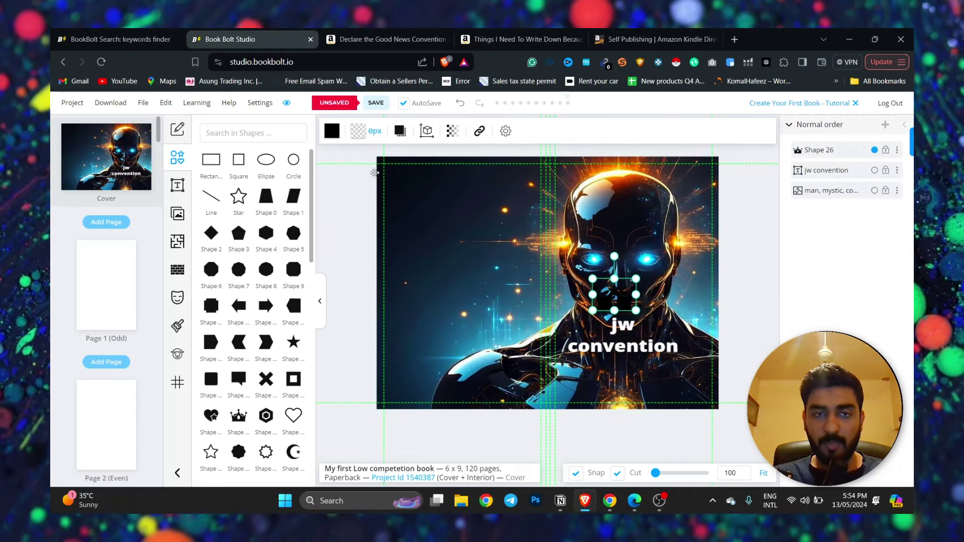
# Change the crown's fill color to white, #FFFEFE
pyautogui.click(332, 131)
pyautogui.moveTo(343, 322); pyautogui.dragTo(323, 190)
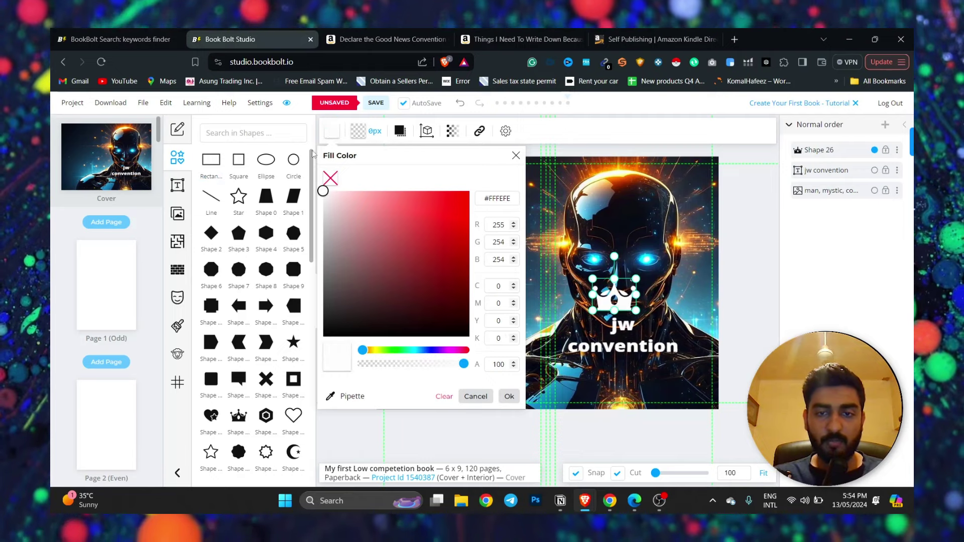
pyautogui.click(619, 308)
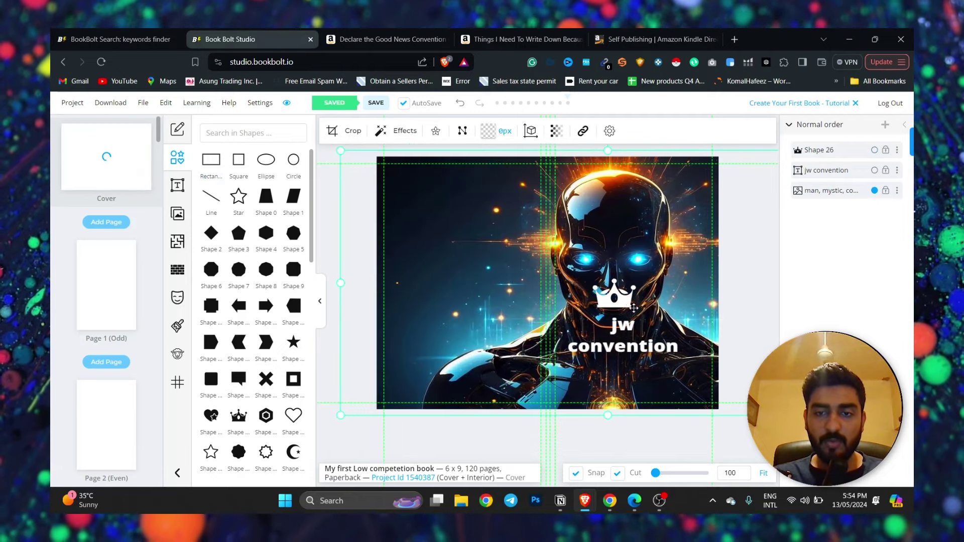
# Try the crown at a smaller size on the robot's forehead
pyautogui.click(624, 304)
pyautogui.moveTo(625, 304); pyautogui.dragTo(619, 215)
pyautogui.click(653, 355)
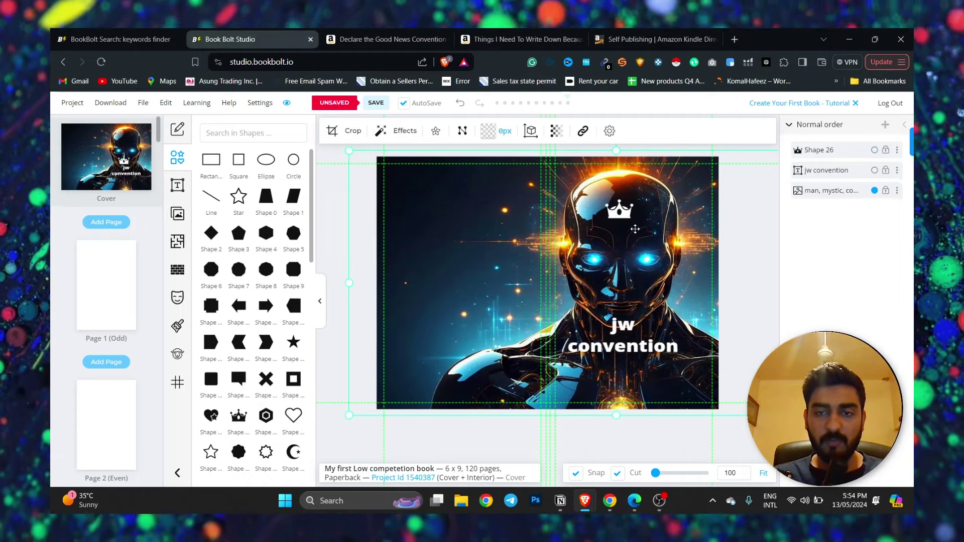
# Move the crown below the "jw convention" title near the front cover's lower edge and enlarge it
pyautogui.click(628, 346)
pyautogui.moveTo(619, 212); pyautogui.dragTo(632, 378)
pyautogui.click(746, 298)
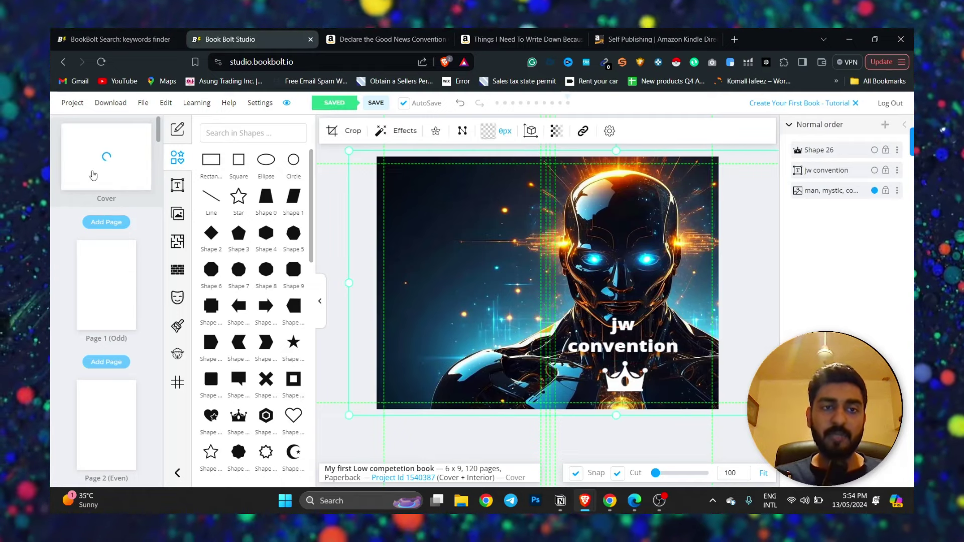
# Switch from the cover to interior Page 1 and open the Interior Templates Library
pyautogui.click(110, 292)
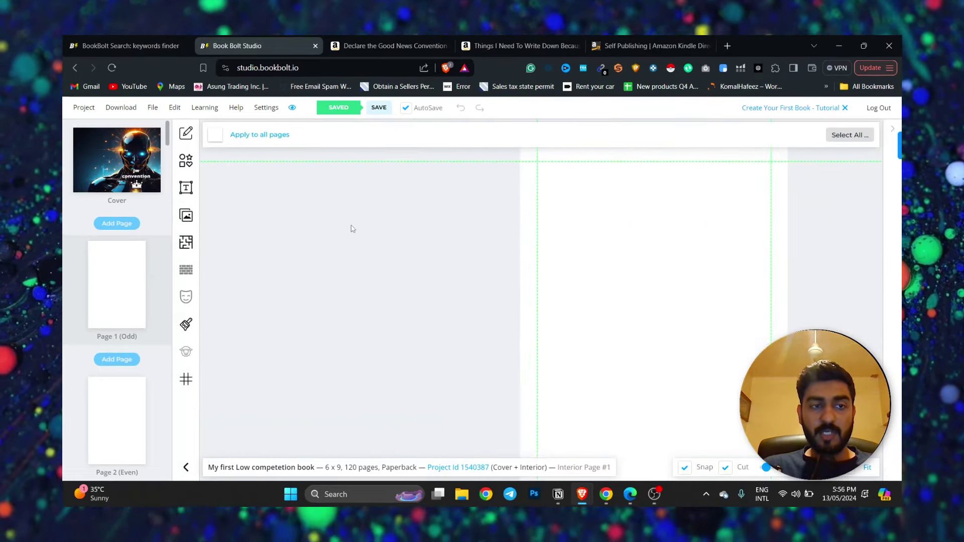
pyautogui.click(140, 158)
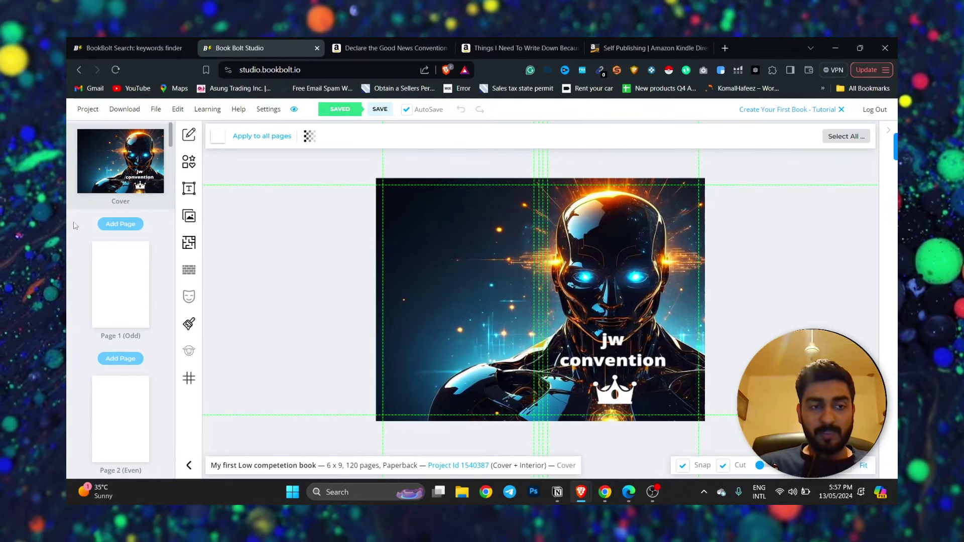
pyautogui.click(121, 289)
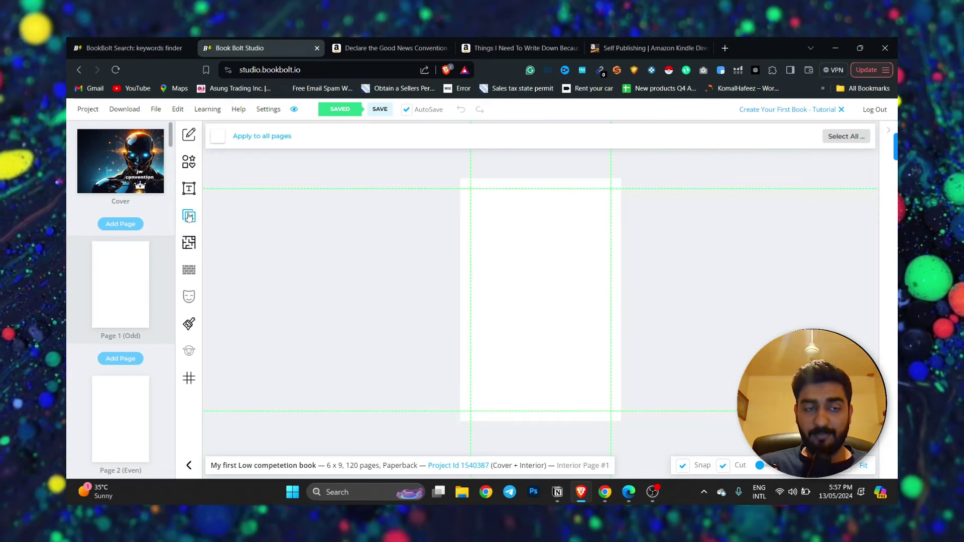
pyautogui.click(189, 245)
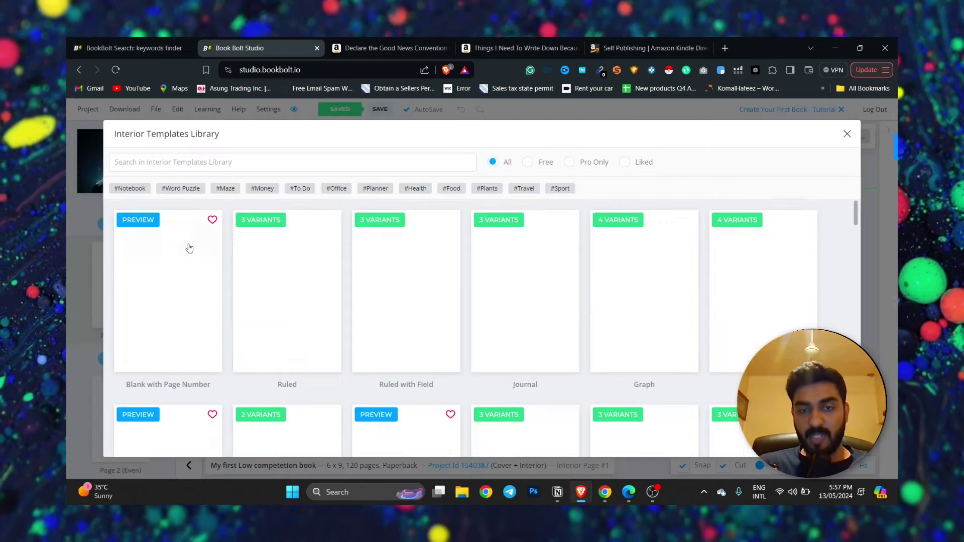
# Browse the notebook, puzzle, maze, planner and tracker layouts in the Interior Templates Library
pyautogui.scroll(-2, 208, 243)
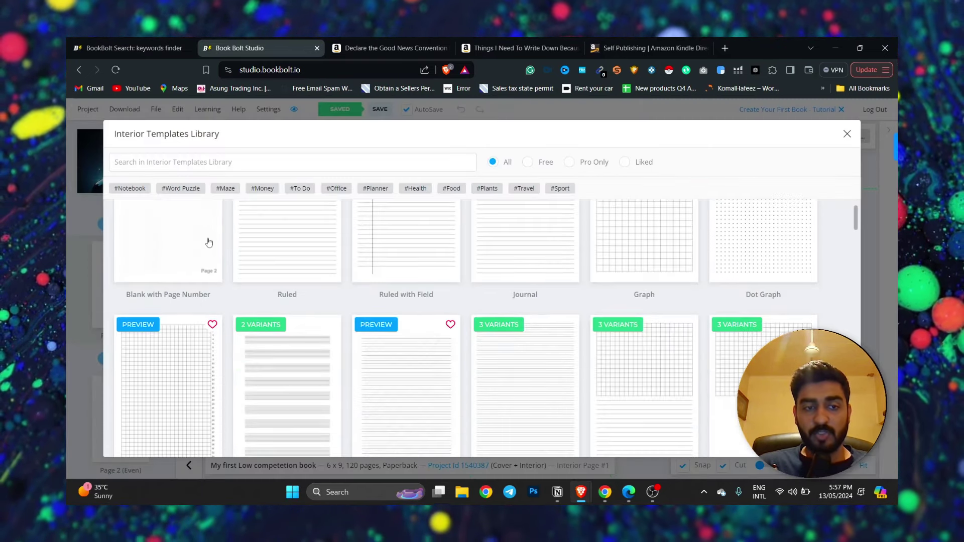
pyautogui.scroll(-5, 752, 271)
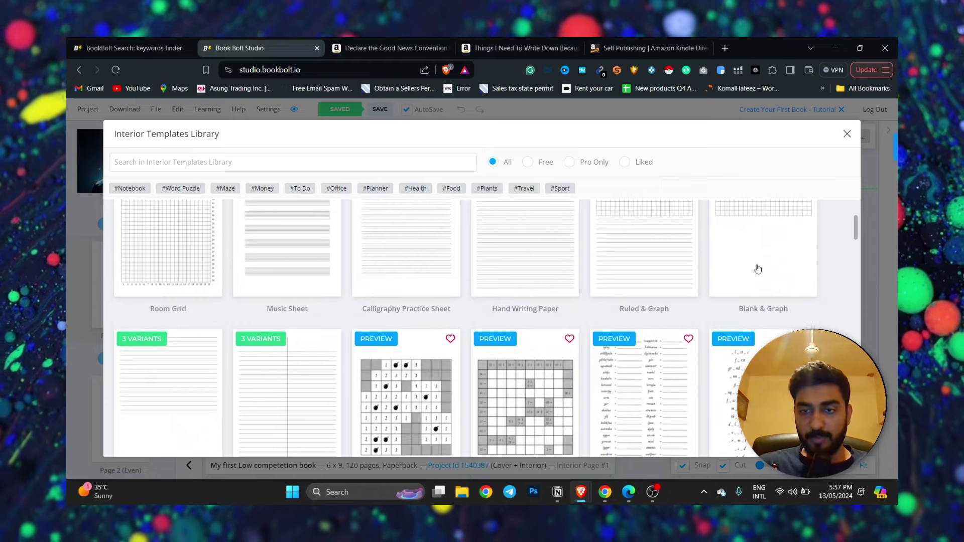
pyautogui.scroll(-2, 761, 266)
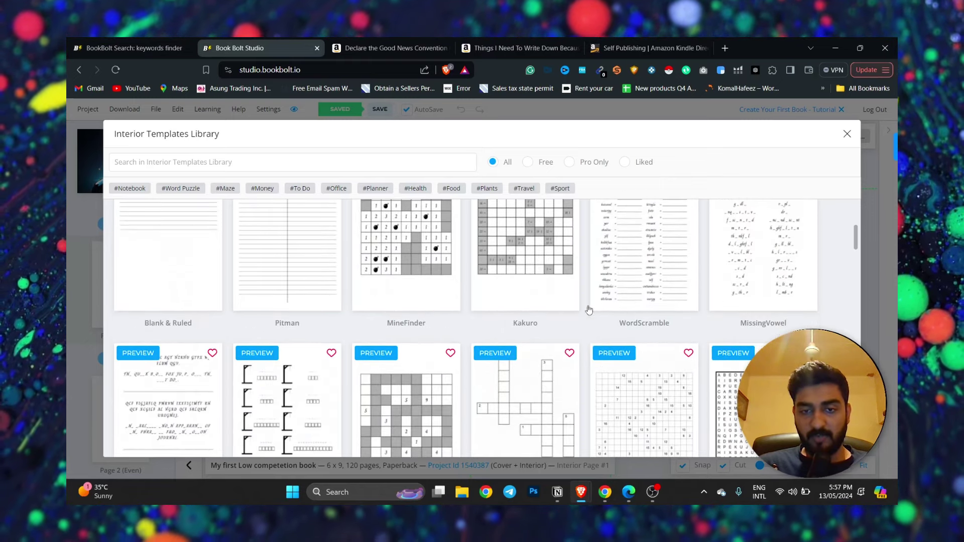
pyautogui.scroll(2, 169, 365)
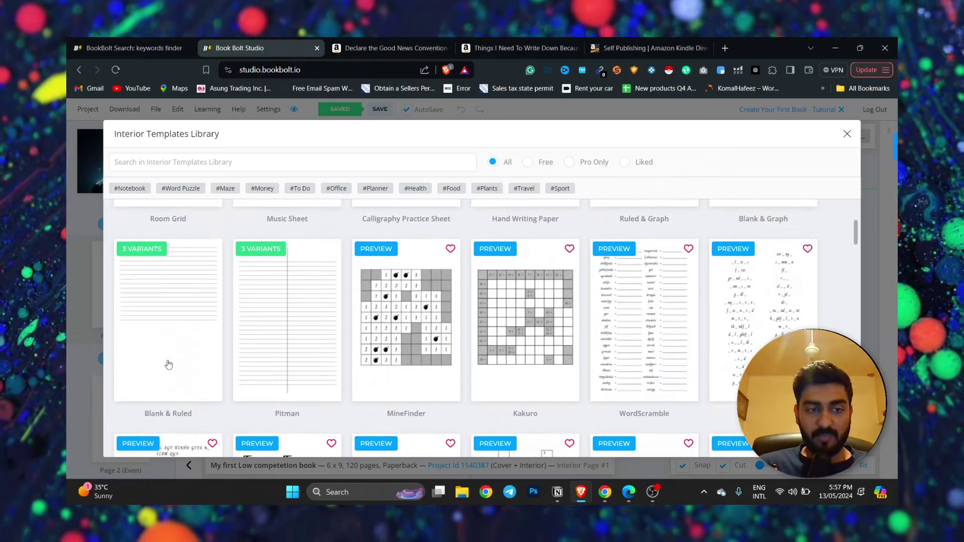
pyautogui.scroll(-5, 241, 369)
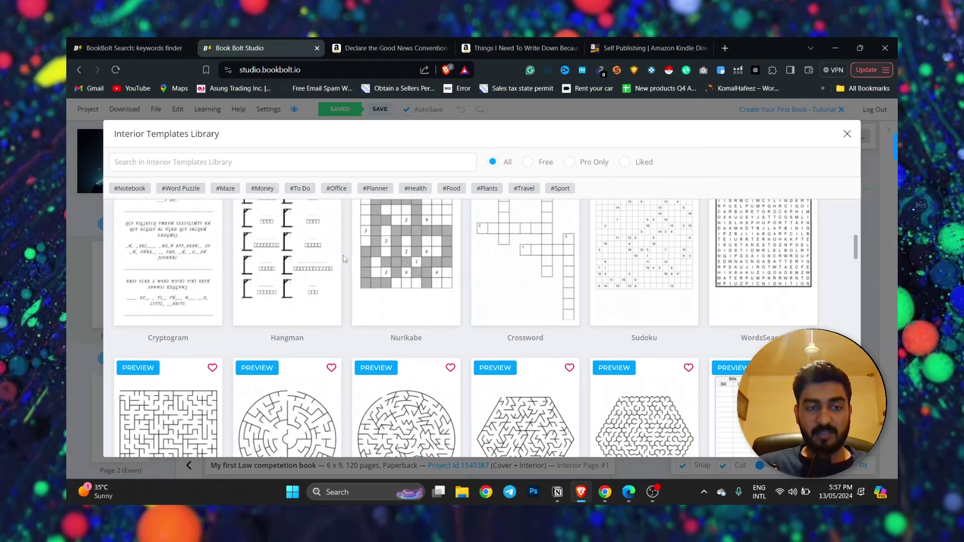
pyautogui.scroll(-15, 345, 259)
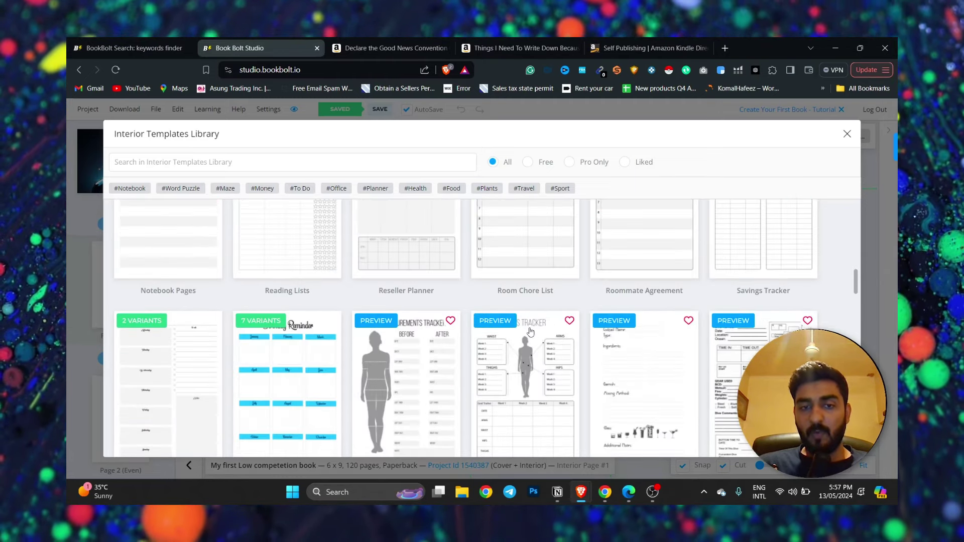
pyautogui.scroll(-2, 531, 332)
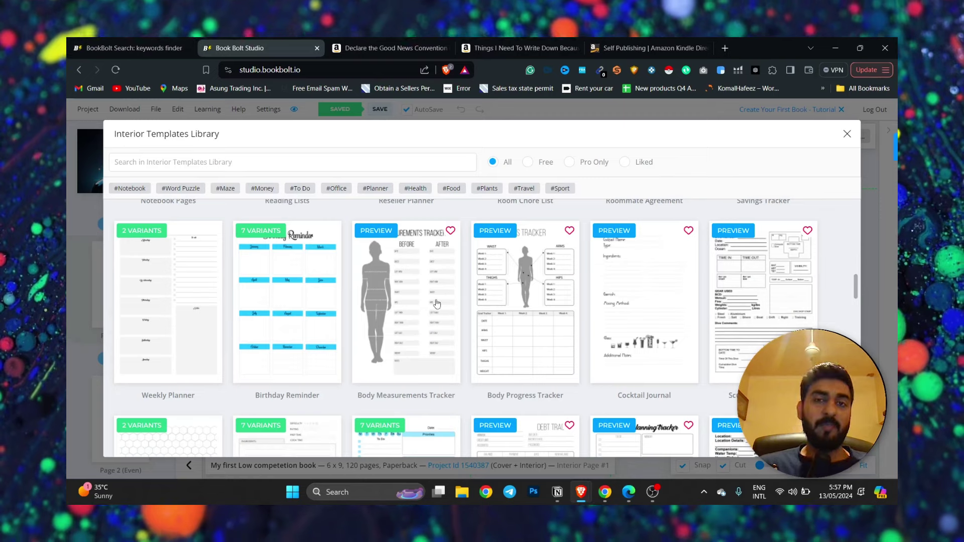
pyautogui.scroll(2, 437, 303)
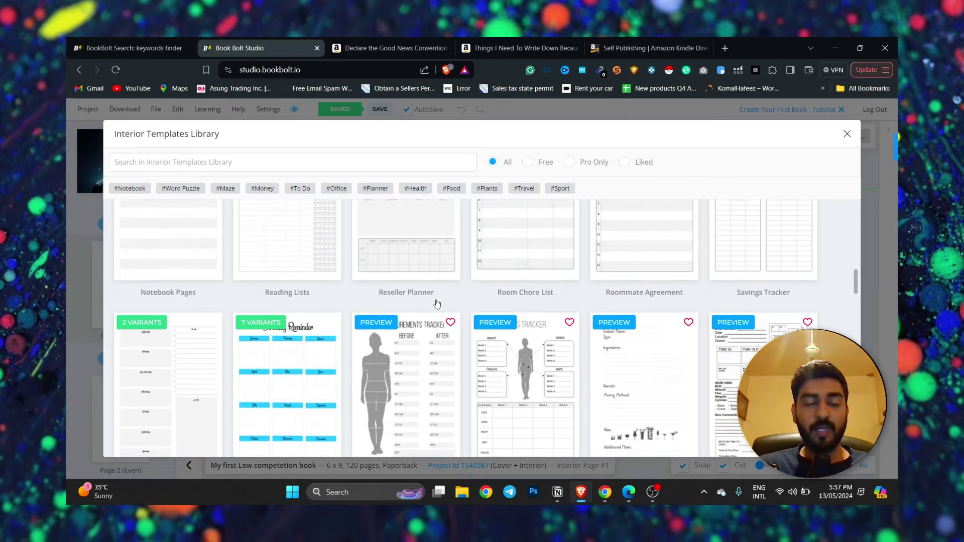
pyautogui.scroll(1, 437, 304)
# Filter the interior templates to Free, restore the All filter and look through the listed layouts
pyautogui.click(529, 163)
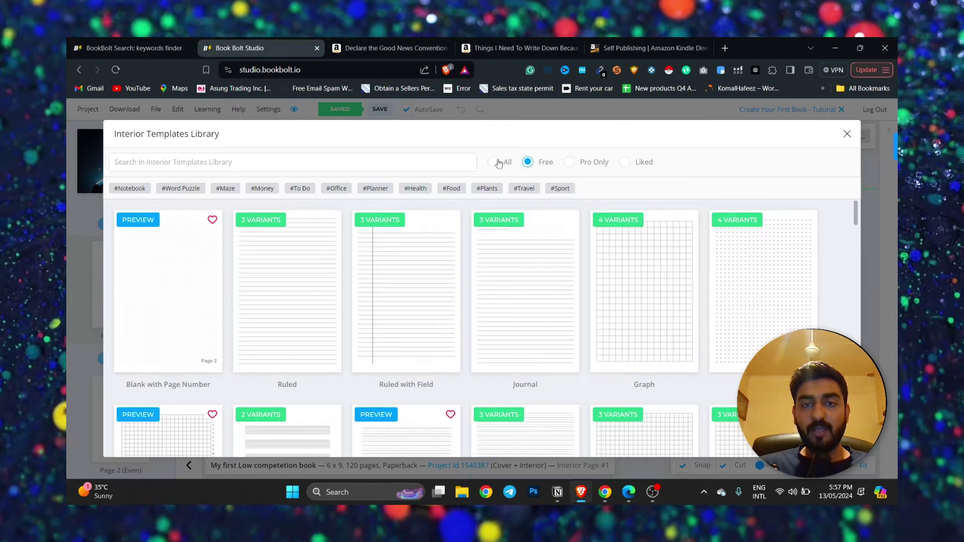
pyautogui.click(492, 162)
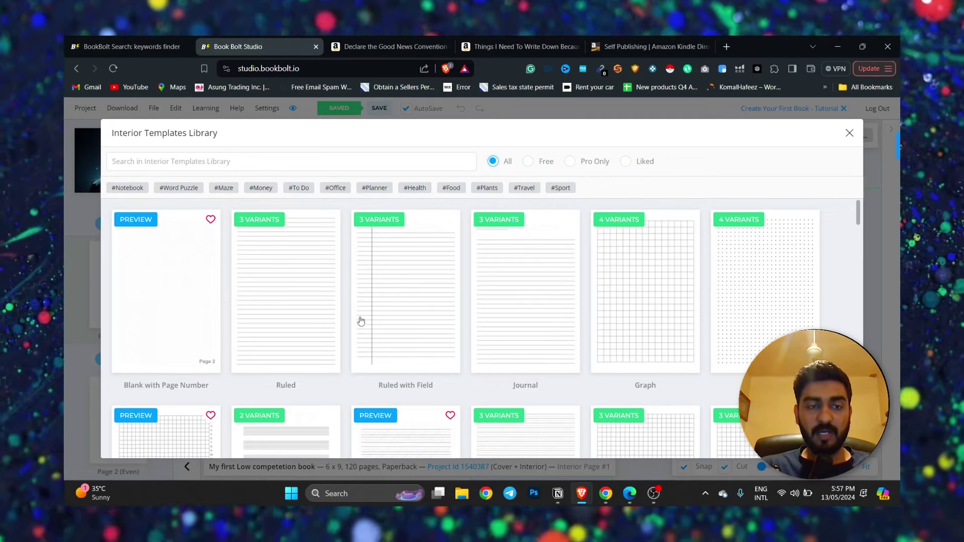
pyautogui.scroll(-8, 396, 300)
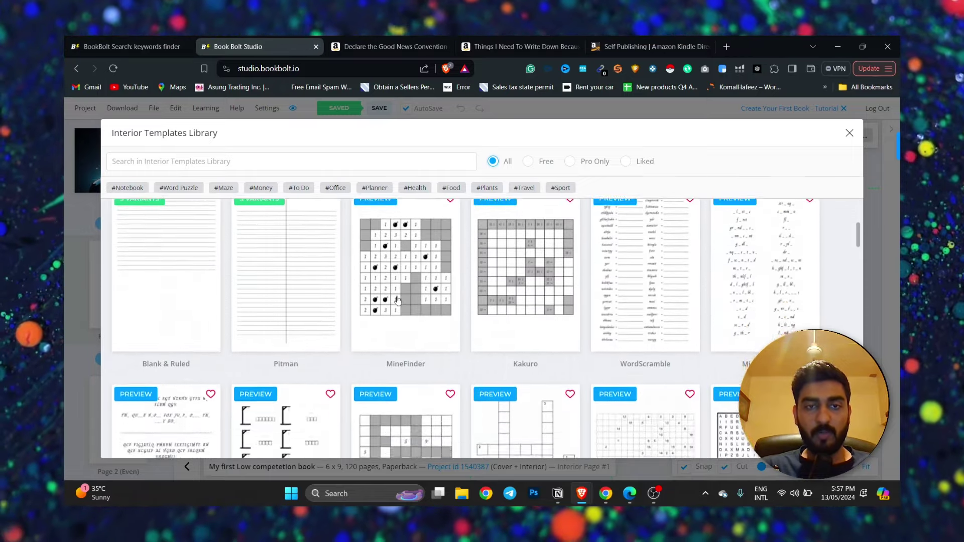
pyautogui.scroll(5, 397, 300)
# Switch to the Amazon listing of the competing convention notebook and examine its title for the type of interior
pyautogui.click(367, 40)
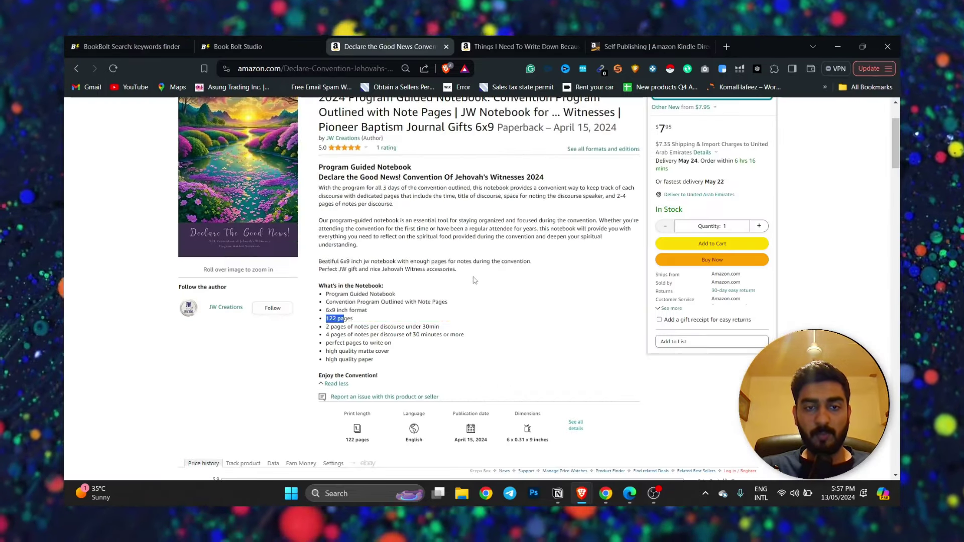
pyautogui.scroll(2, 475, 280)
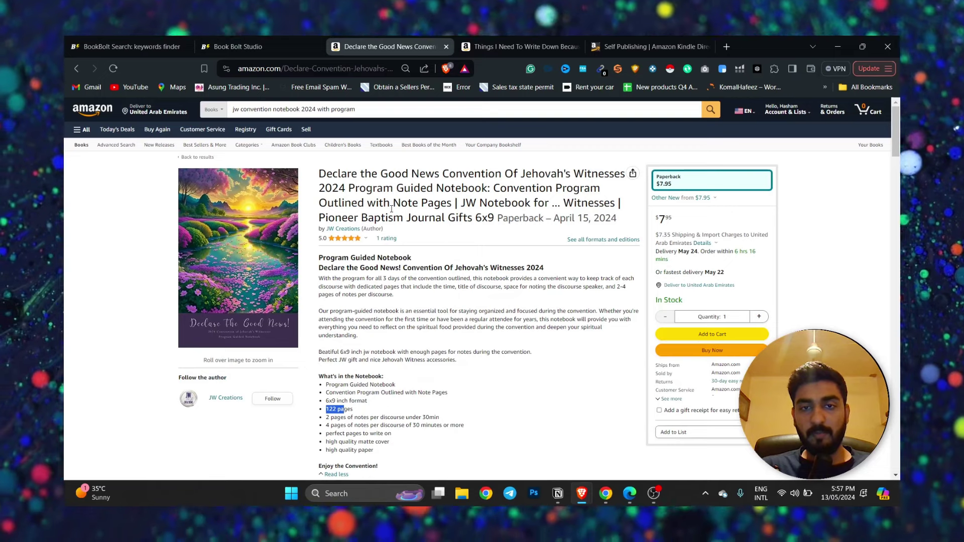
pyautogui.moveTo(393, 204); pyautogui.dragTo(511, 203)
pyautogui.click(512, 206)
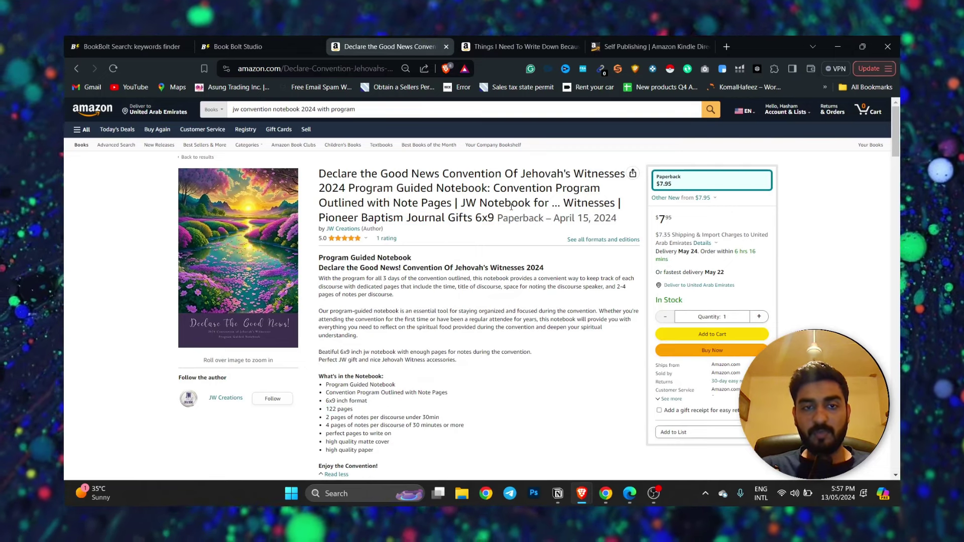
pyautogui.moveTo(366, 189); pyautogui.dragTo(462, 193)
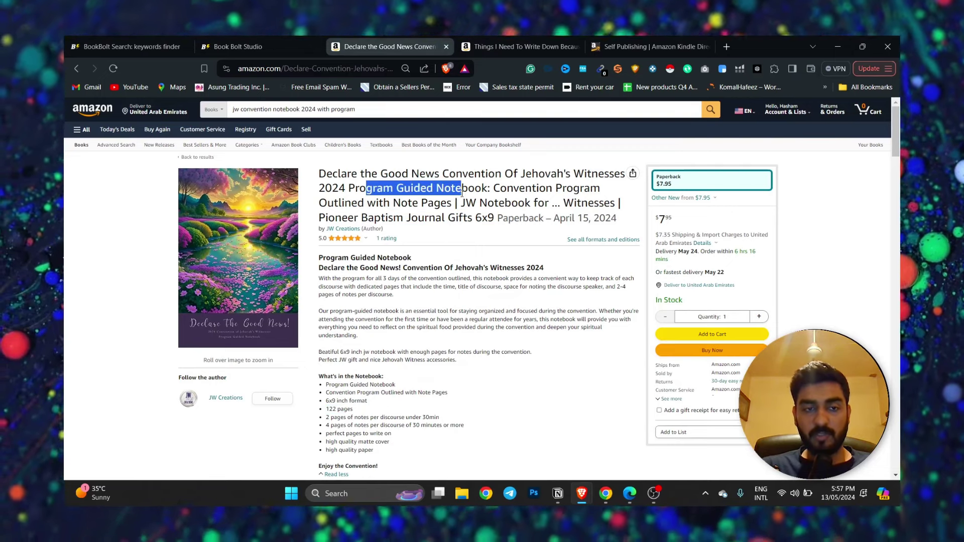
# Return to Book Bolt Studio, search the interior templates for "journal" and choose the Wide Journal variant
pyautogui.click(284, 44)
pyautogui.click(182, 168)
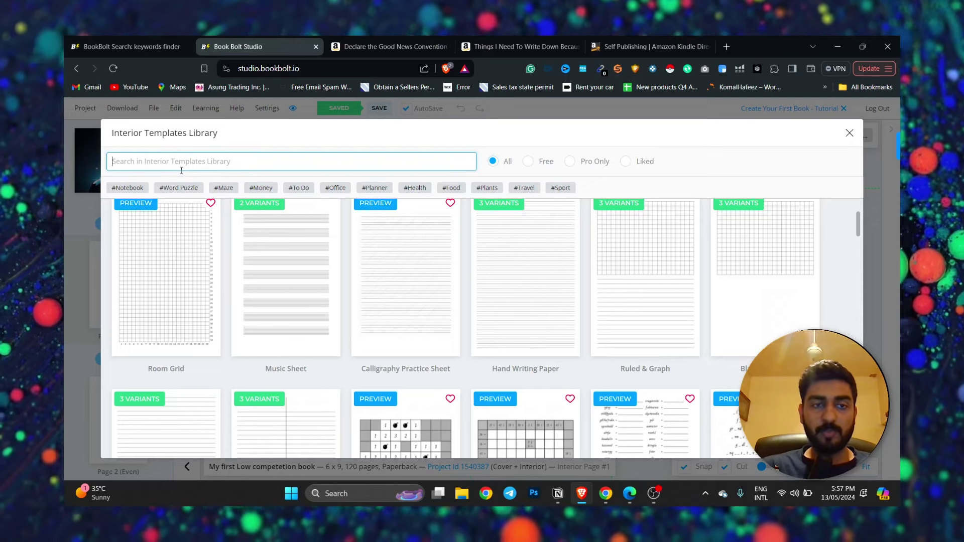
pyautogui.write('jou')
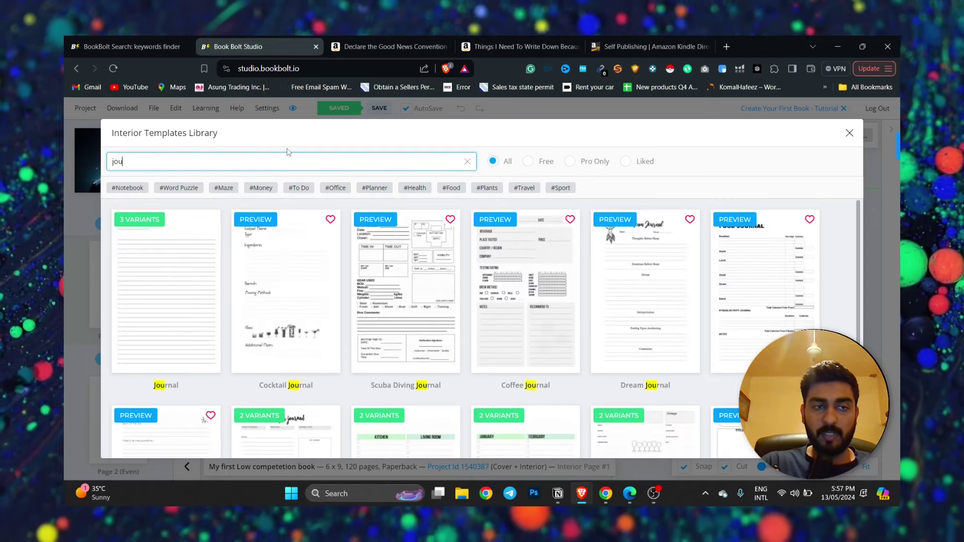
pyautogui.write('rnal')
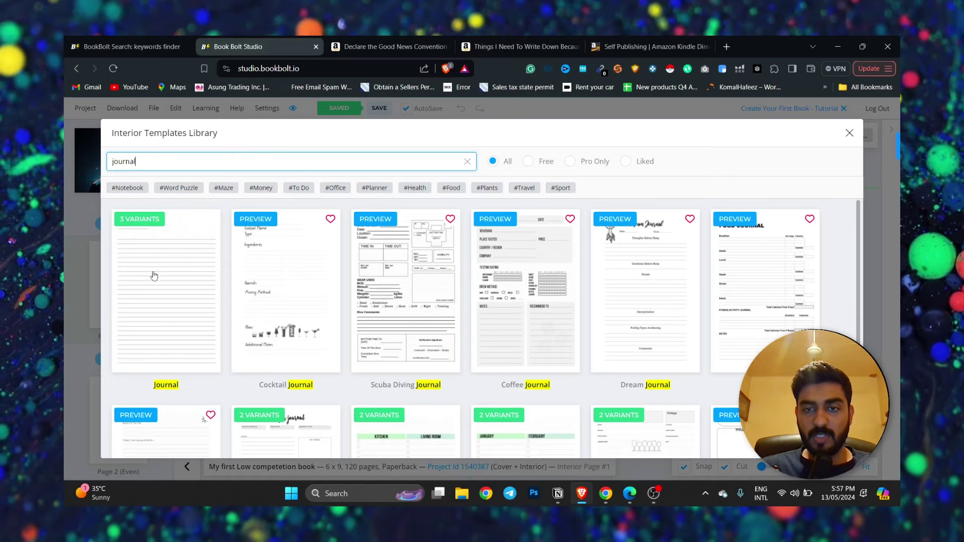
pyautogui.click(164, 287)
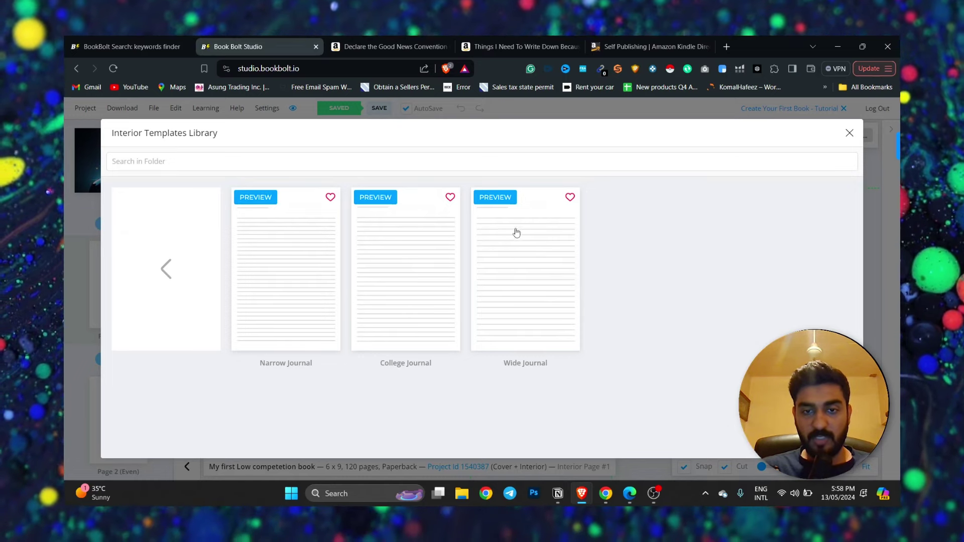
pyautogui.click(517, 256)
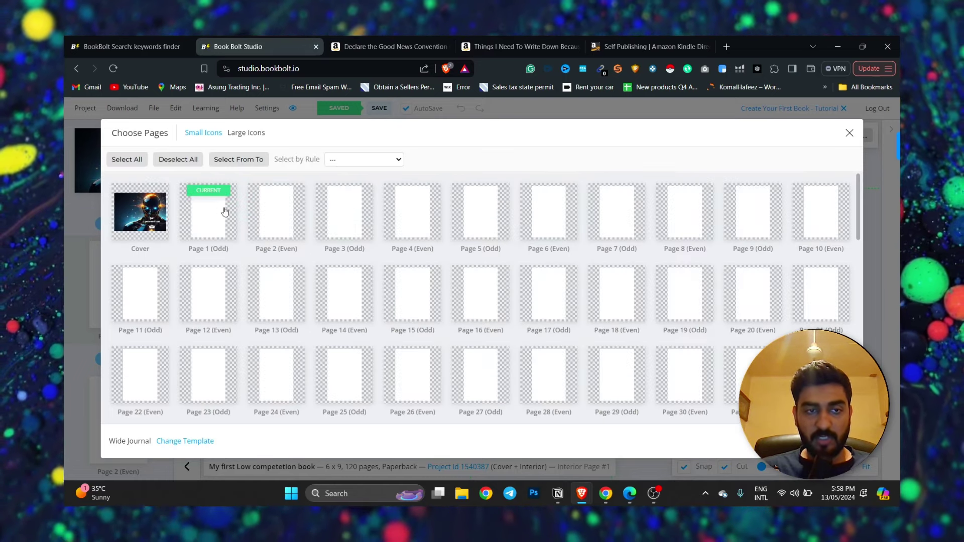
# Select all interior pages for the Wide Journal template and proceed to its options
pyautogui.click(206, 219)
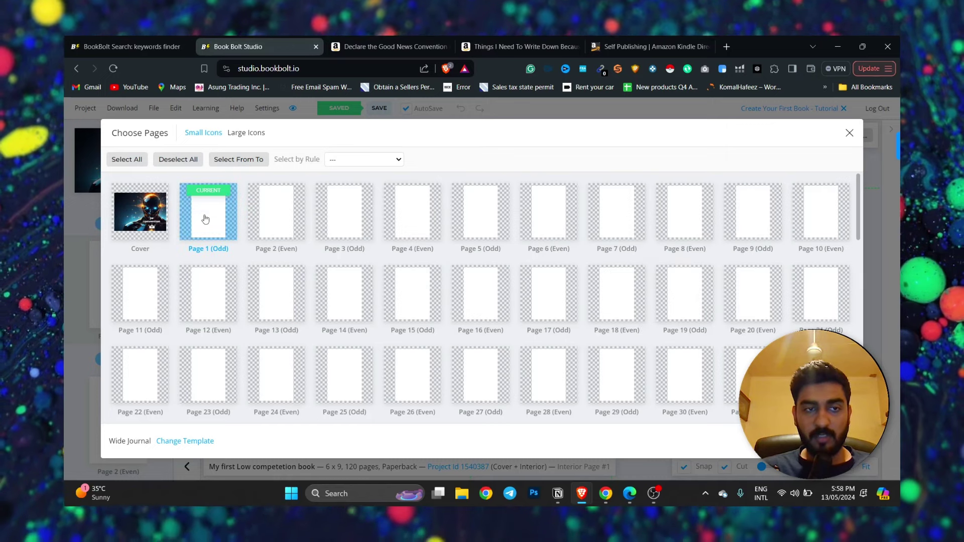
pyautogui.click(126, 161)
pyautogui.click(133, 188)
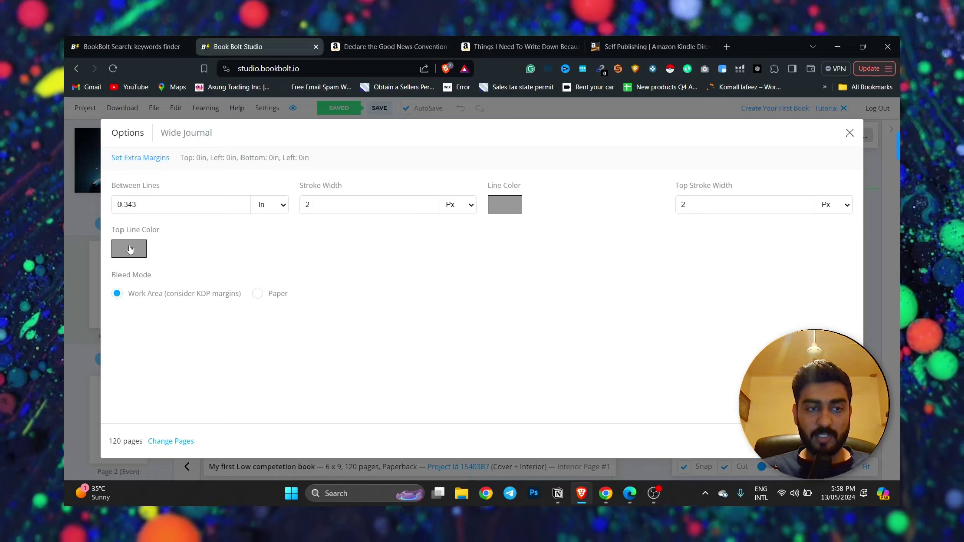
# Darken the Wide Journal's line color toward black and apply the template to the selected pages
pyautogui.click(506, 206)
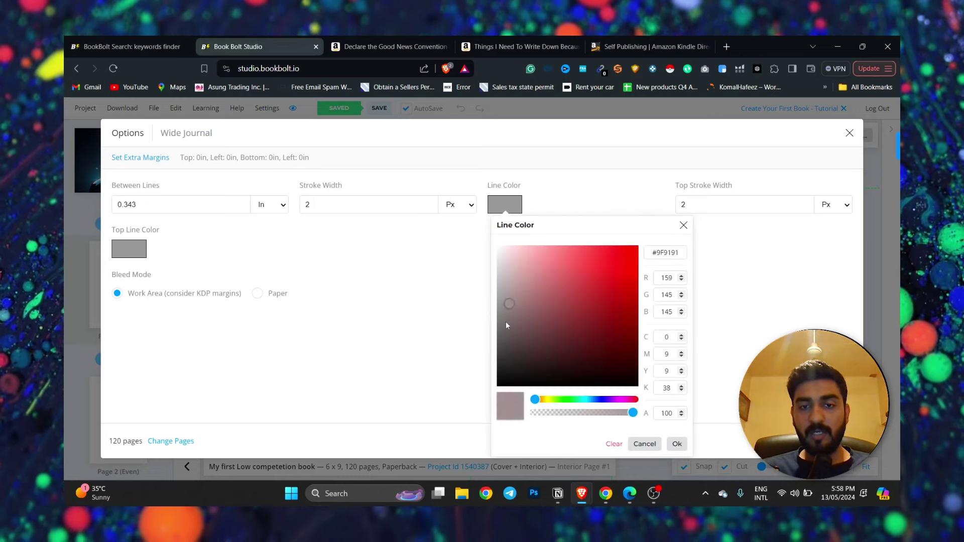
pyautogui.moveTo(506, 325); pyautogui.dragTo(486, 408)
pyautogui.moveTo(498, 355); pyautogui.dragTo(478, 392)
pyautogui.click(437, 348)
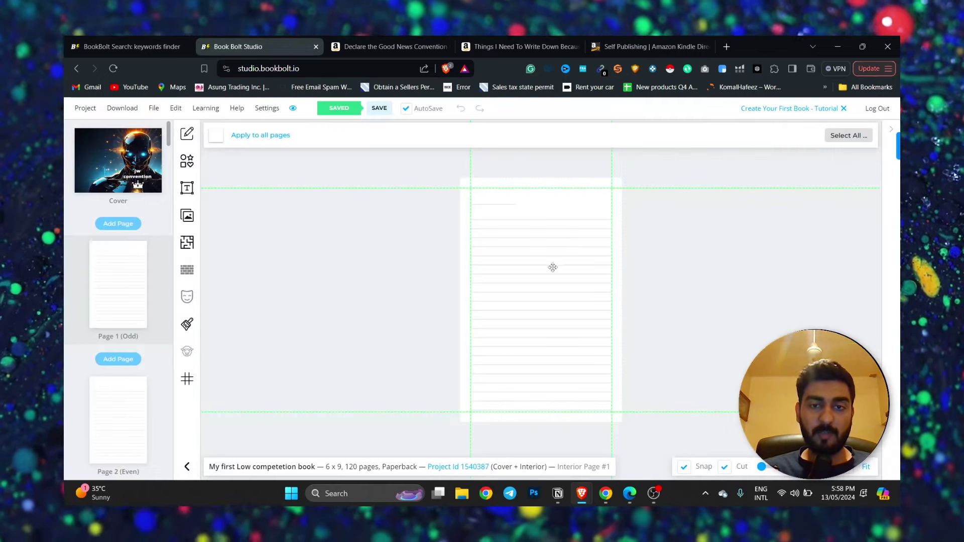
pyautogui.scroll(2, 583, 242)
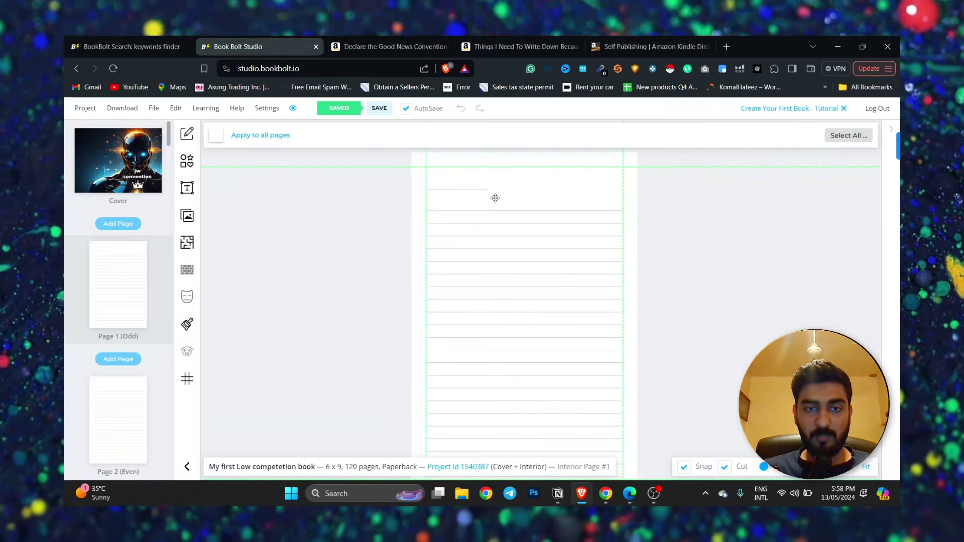
pyautogui.scroll(-2, 496, 198)
pyautogui.scroll(2, 500, 217)
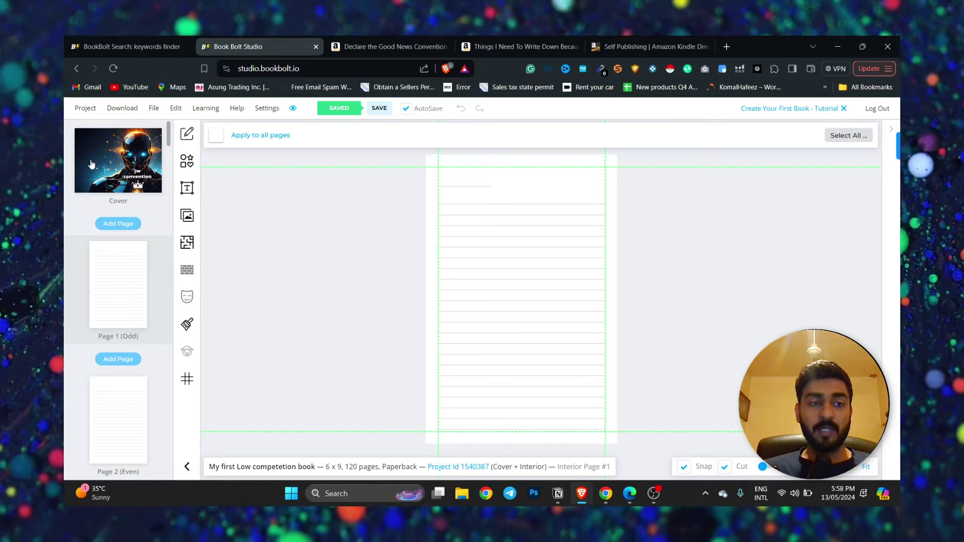
# Try moving the cover's background image and "jw convention" title downward, and undo both moves
pyautogui.click(119, 163)
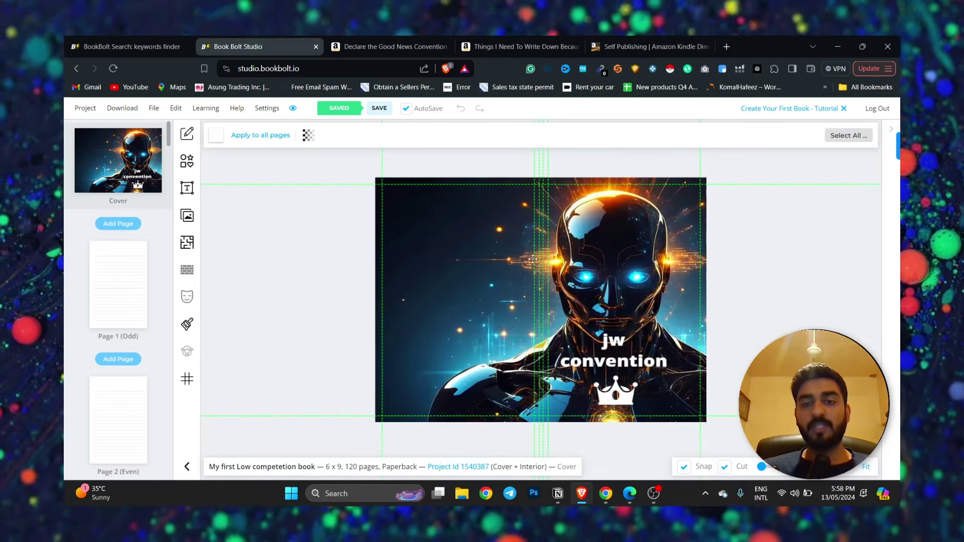
pyautogui.click(533, 260)
pyautogui.moveTo(518, 259); pyautogui.dragTo(525, 404)
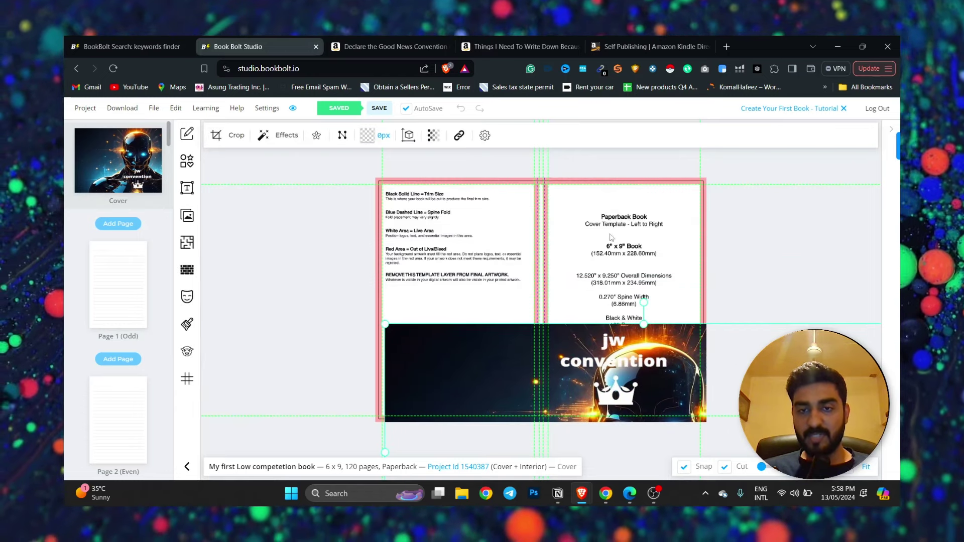
pyautogui.moveTo(658, 360); pyautogui.dragTo(662, 383)
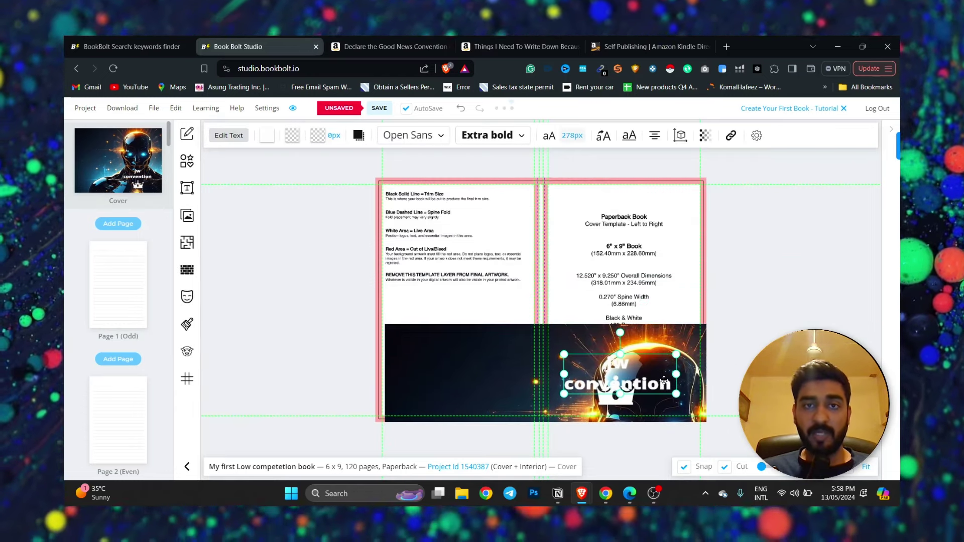
pyautogui.hotkey('ctrl', 'z')
pyautogui.hotkey('ctrl', 'z')
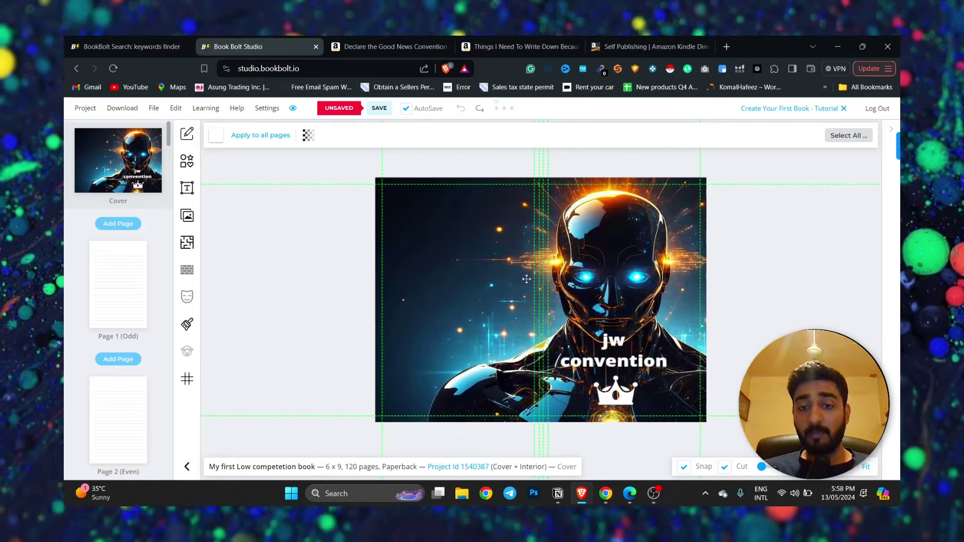
# Review the cover title, the lined layout of Page 2 and the page thumbnails following the cover
pyautogui.click(621, 357)
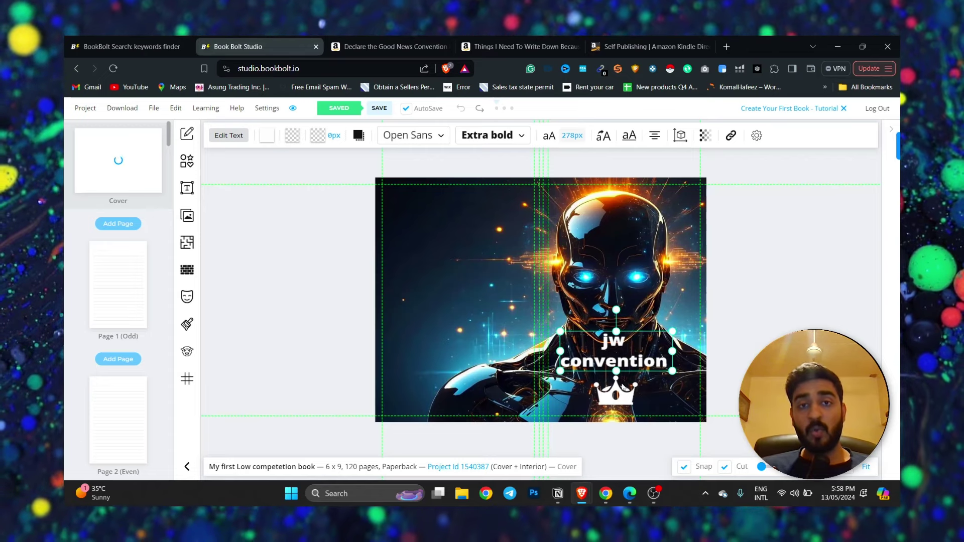
pyautogui.scroll(-5, 653, 302)
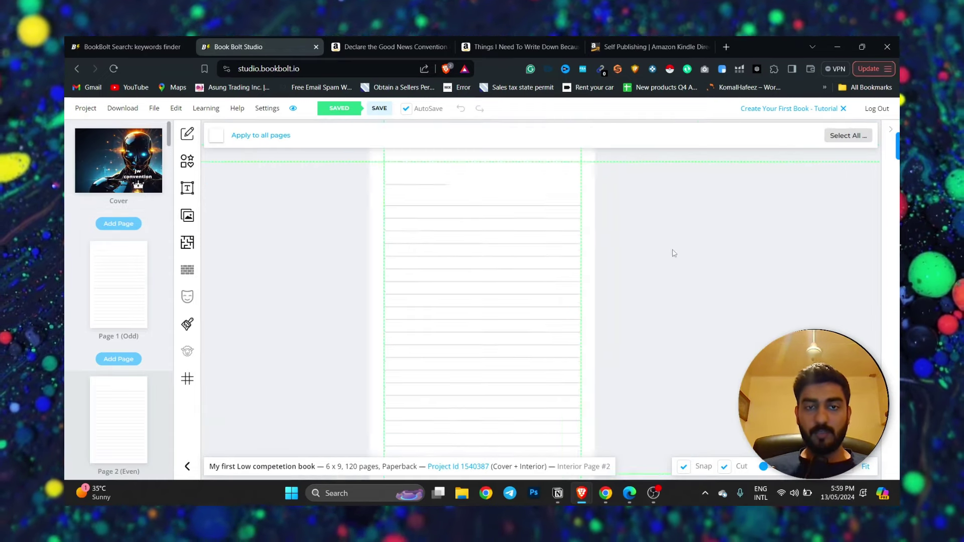
pyautogui.scroll(-1, 453, 246)
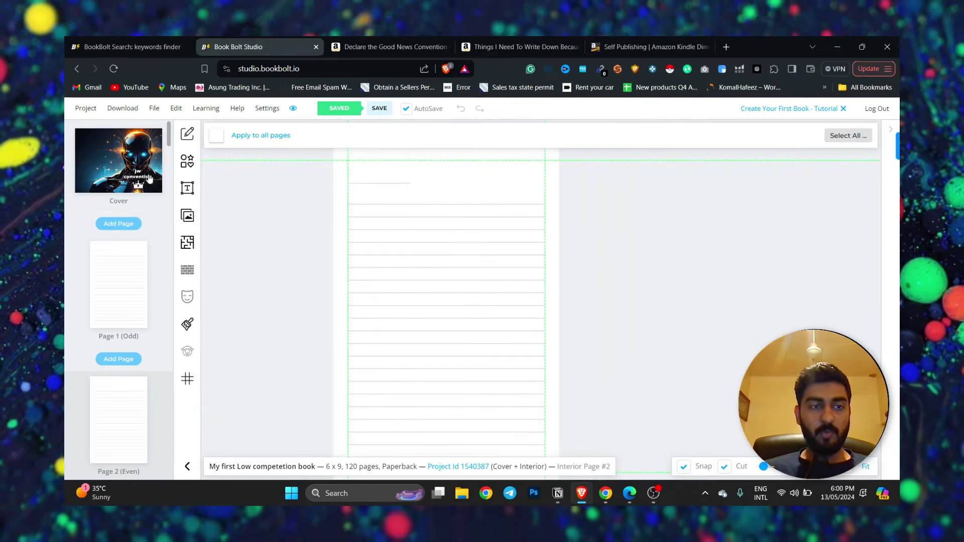
pyautogui.click(106, 182)
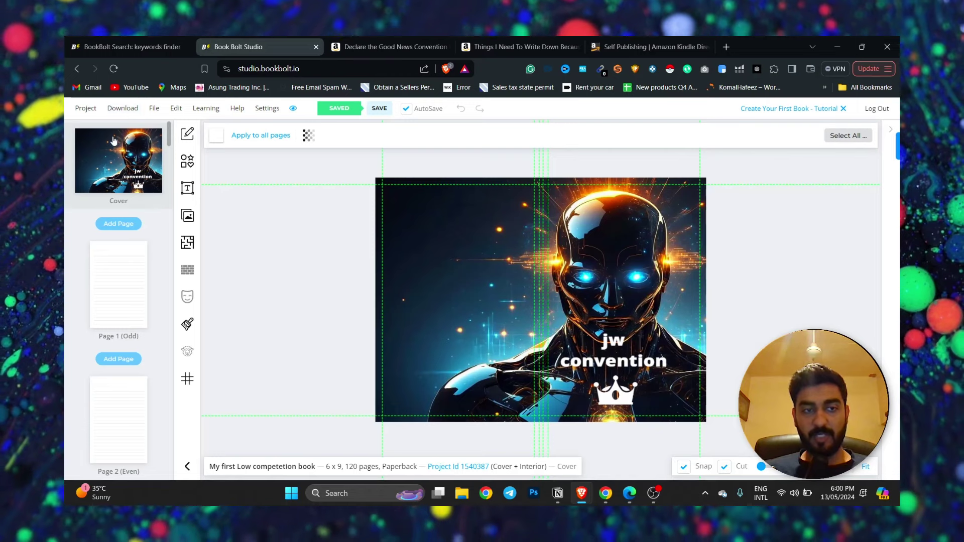
pyautogui.scroll(-15, 130, 249)
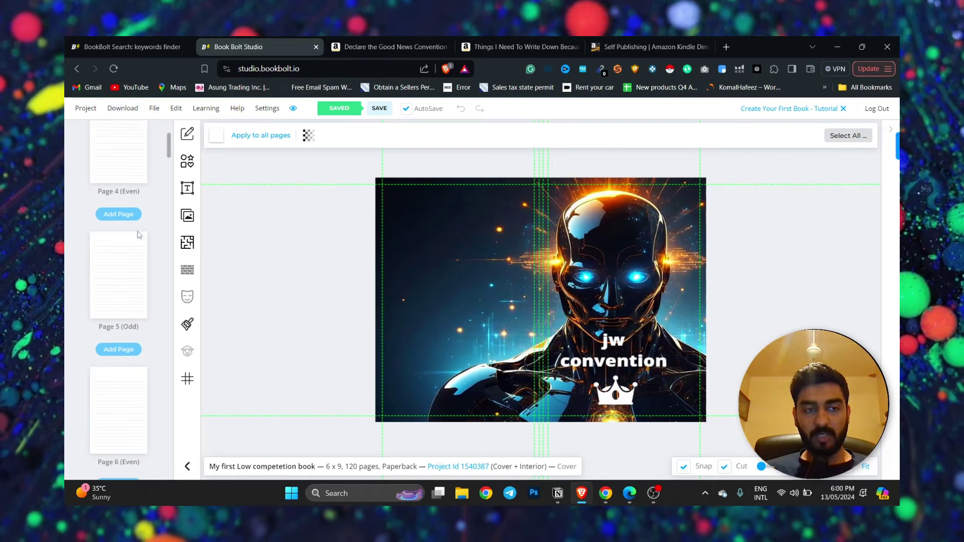
# Download the current notebook project, cover and interior, as CMYK for printed books
pyautogui.scroll(15, 130, 250)
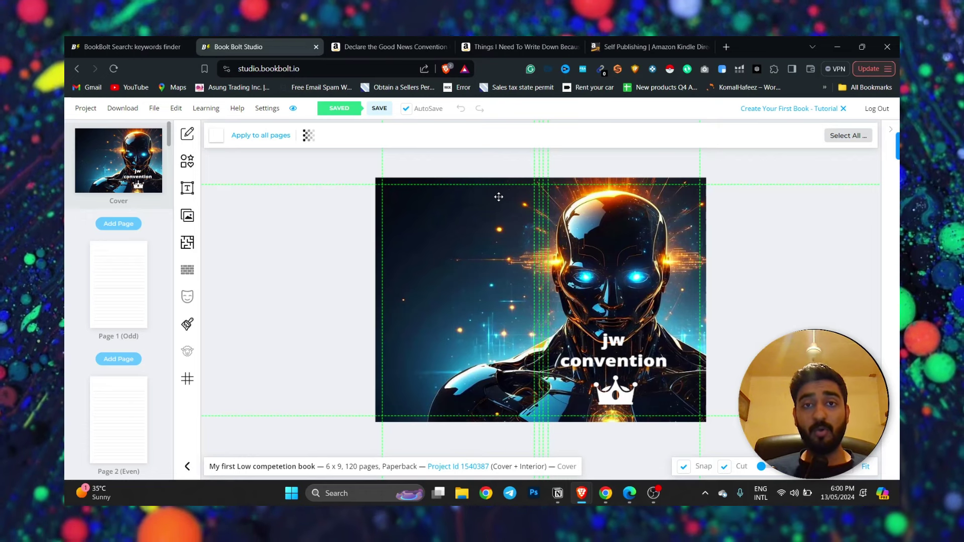
pyautogui.click(126, 109)
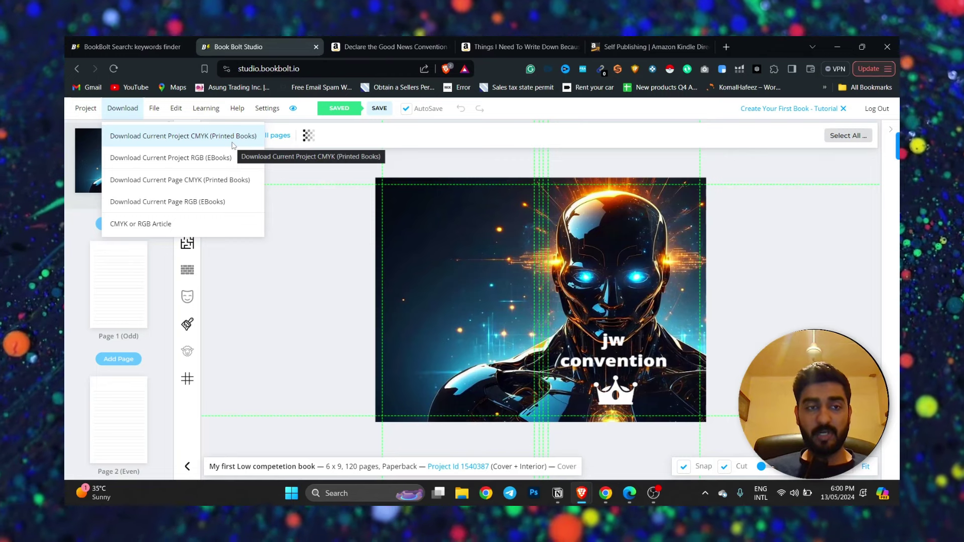
pyautogui.click(173, 136)
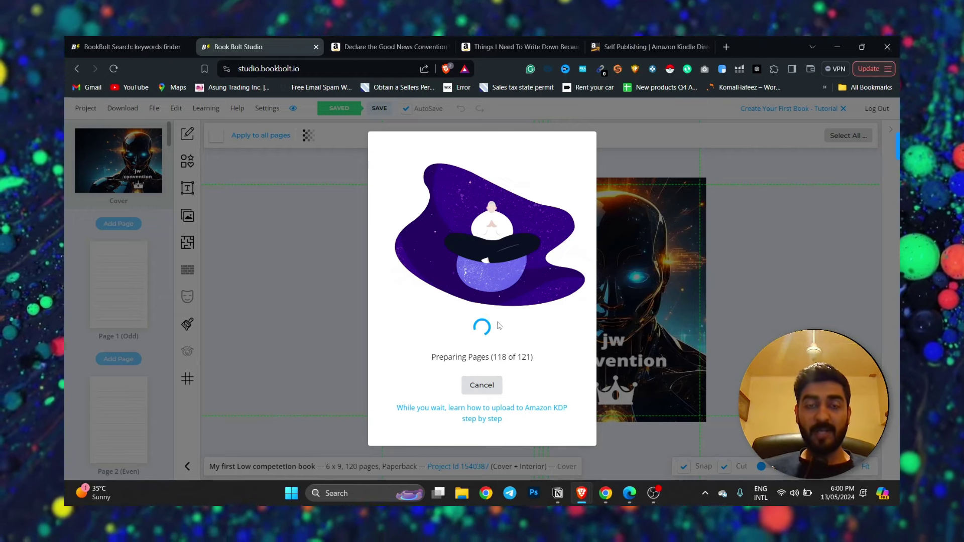
# Revisit the Book Bolt keyword finder's search area and trending keyword tables, and return to the Studio project
pyautogui.click(166, 42)
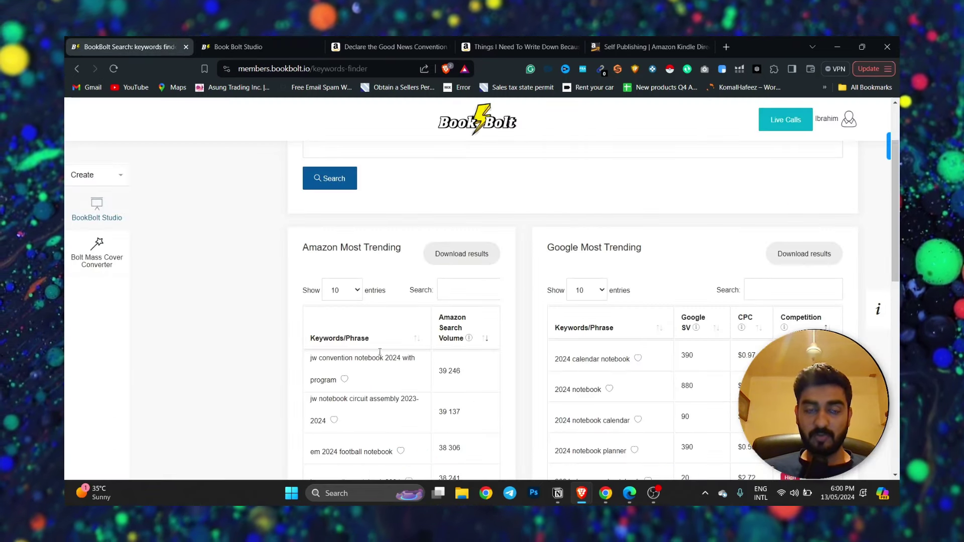
pyautogui.scroll(2, 380, 351)
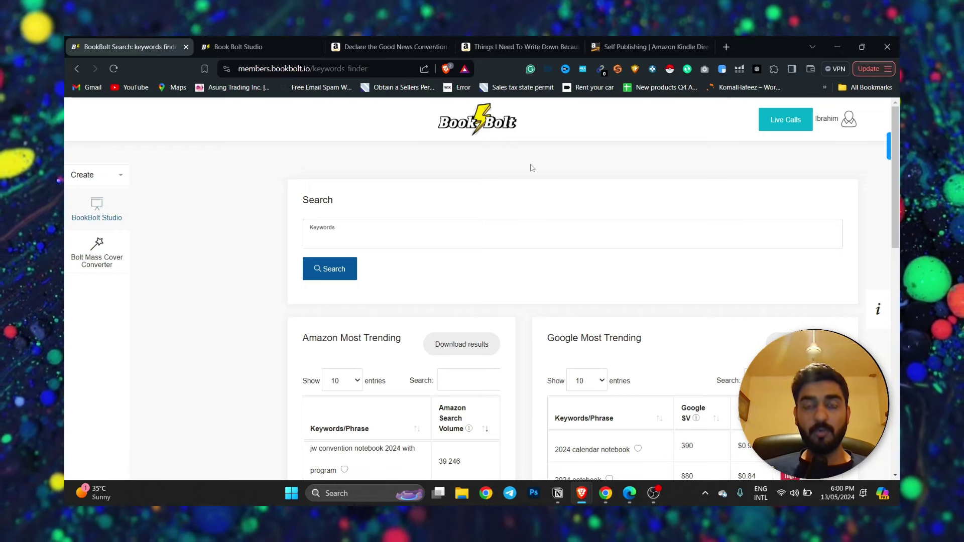
pyautogui.click(296, 44)
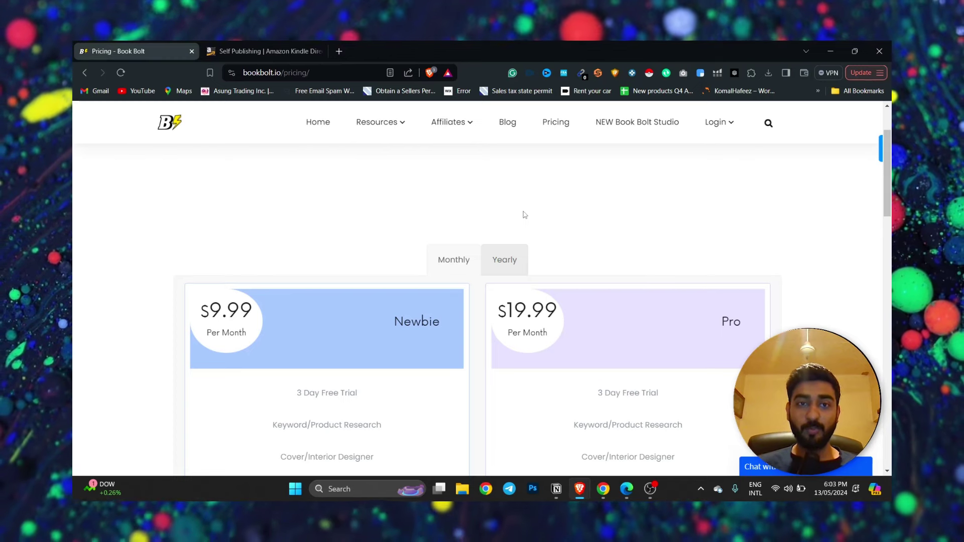
# Look over the Kindle Direct Publishing home page and Book Bolt's monthly Newbie and Pro pricing plans
pyautogui.click(183, 50)
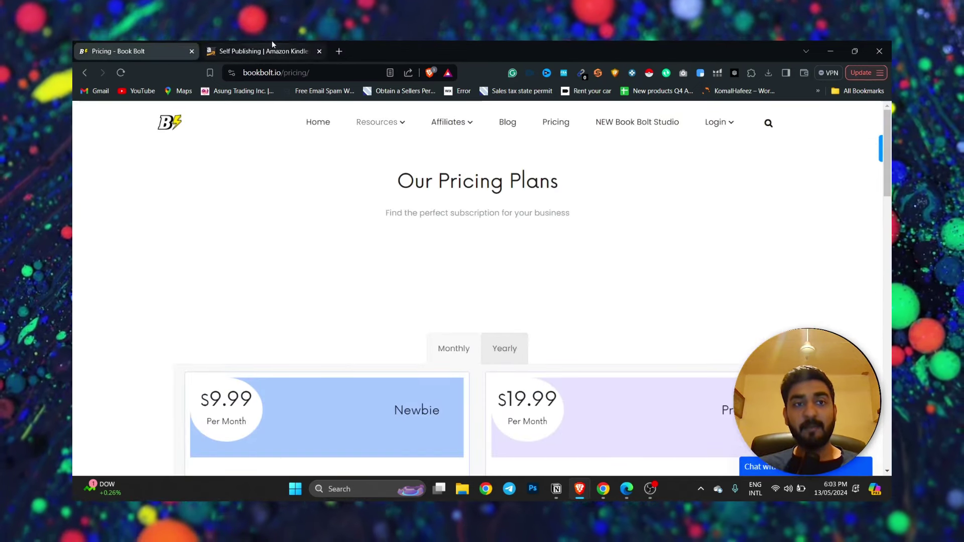
pyautogui.click(303, 51)
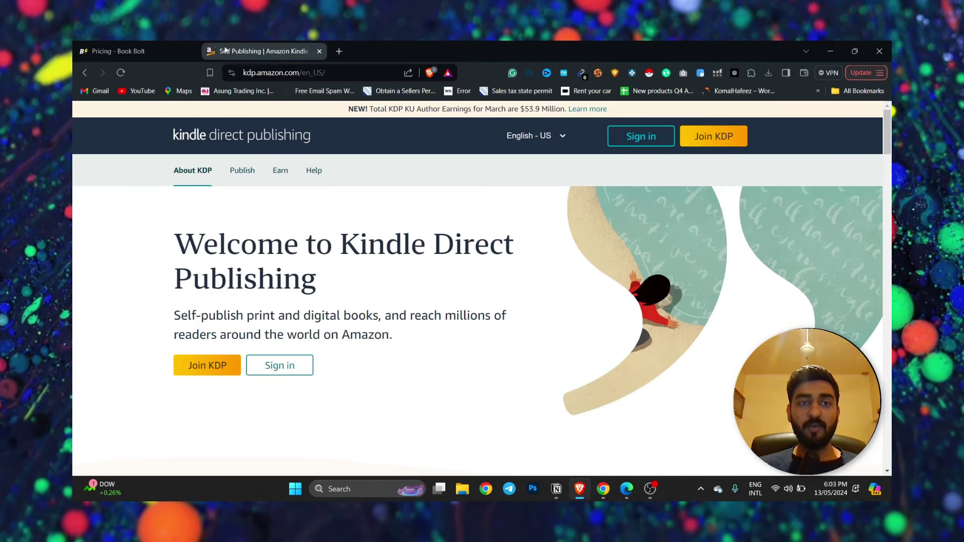
pyautogui.click(160, 51)
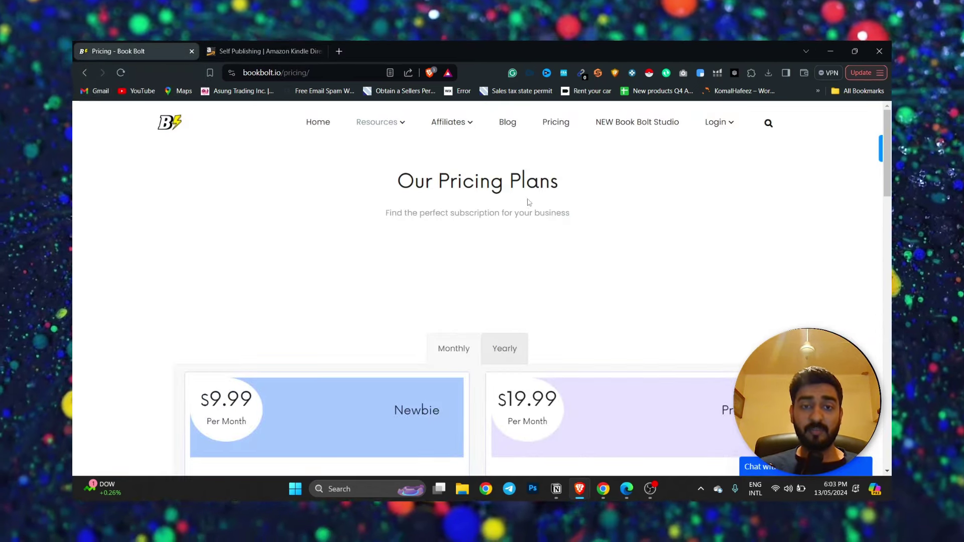
pyautogui.moveTo(559, 181); pyautogui.dragTo(414, 182)
pyautogui.click(471, 178)
pyautogui.scroll(-4, 472, 177)
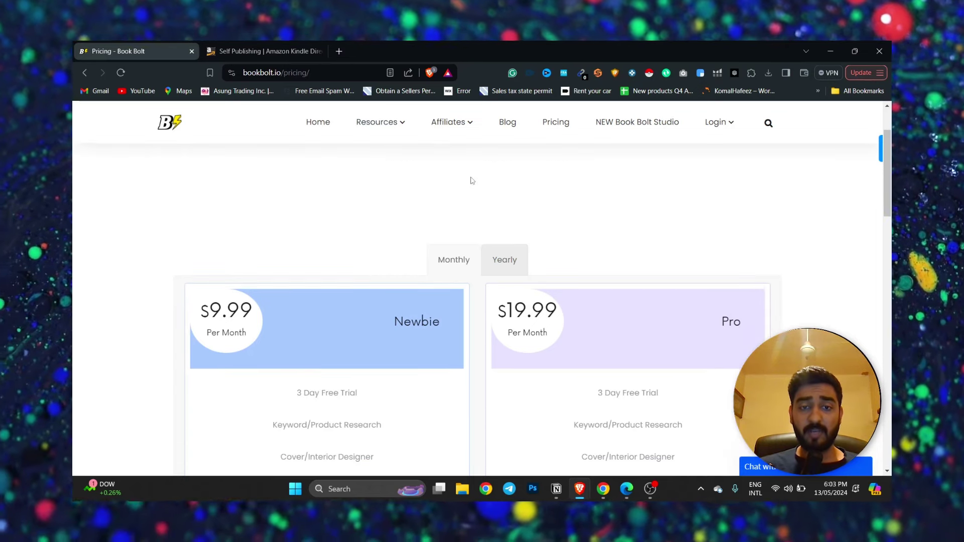